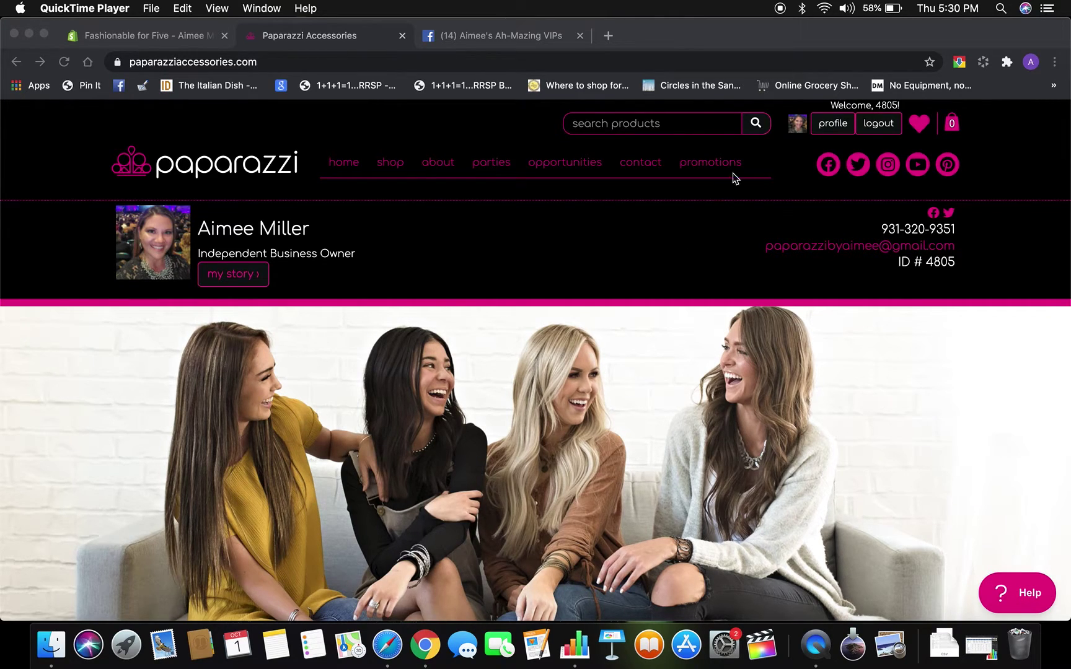
From the profile's complete order history, page 3, open the 8/29/2020 order.
click(831, 125)
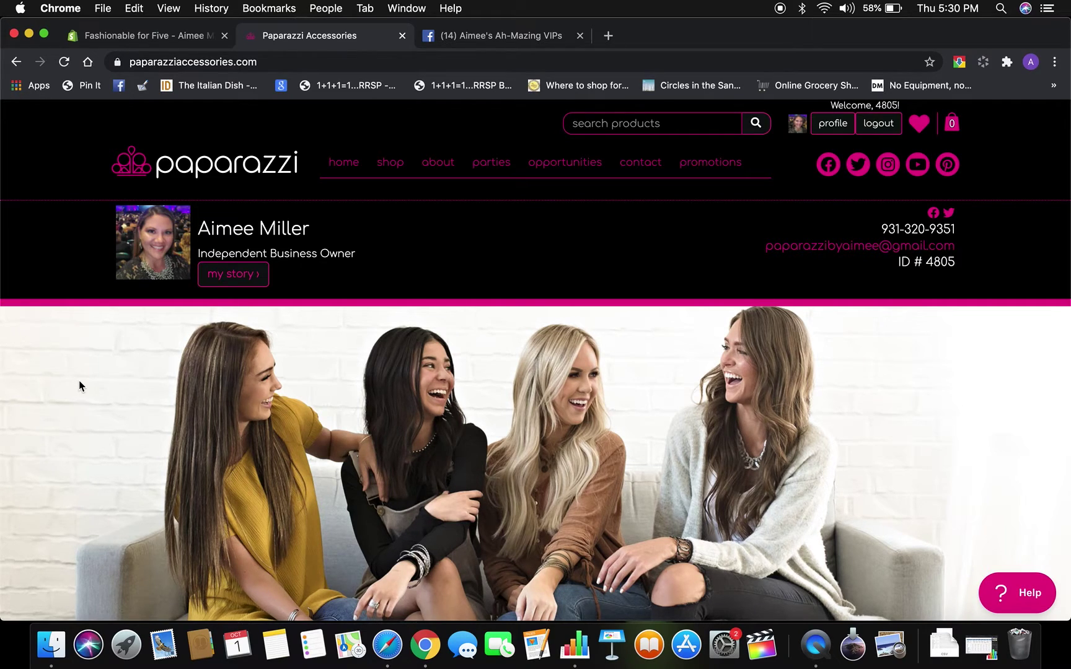
click(834, 132)
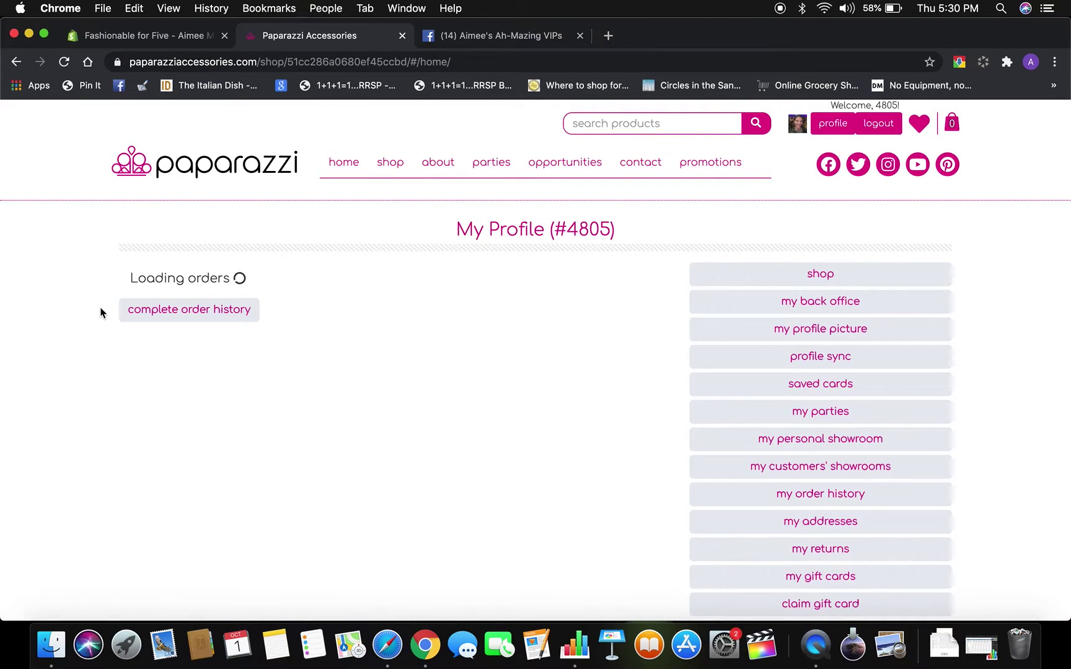
scroll(91, 427, down, 6)
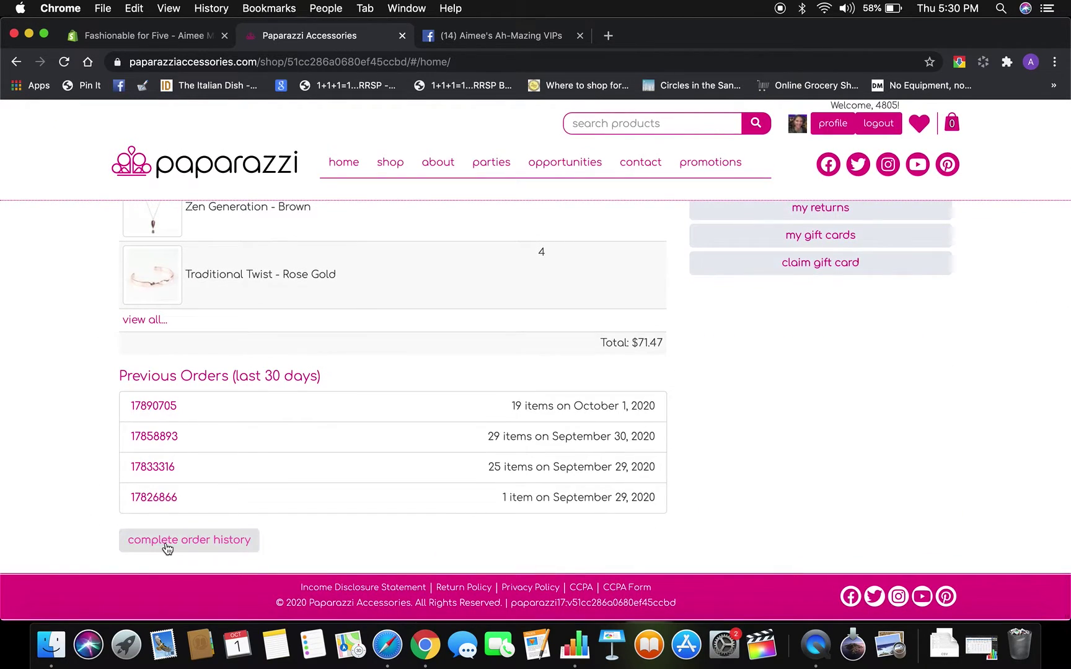
click(169, 543)
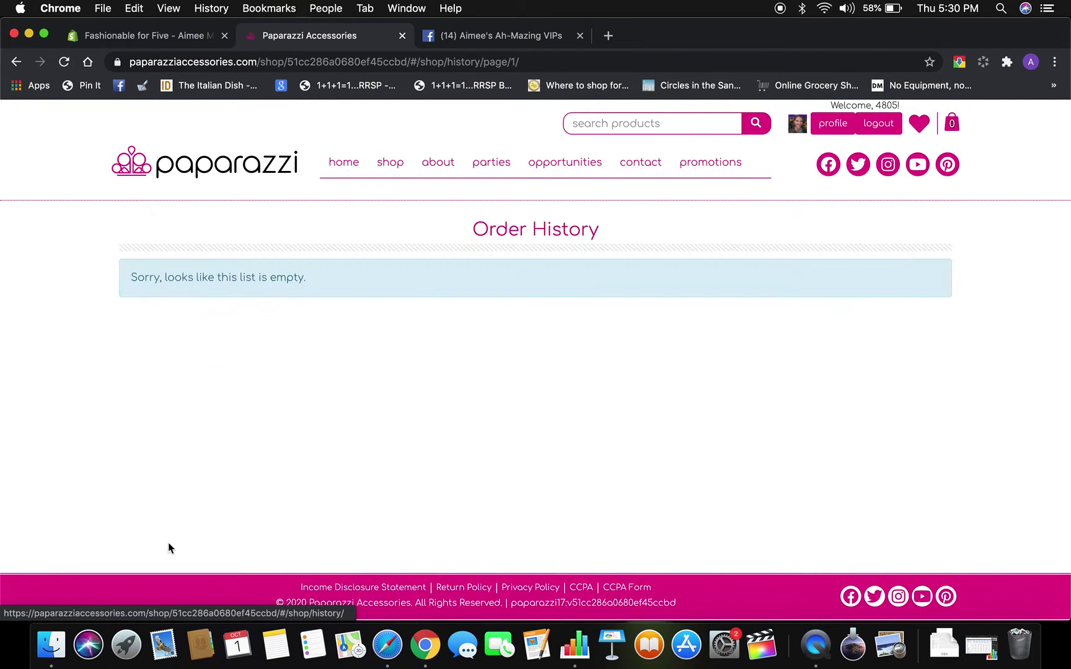
scroll(342, 349, down, 3)
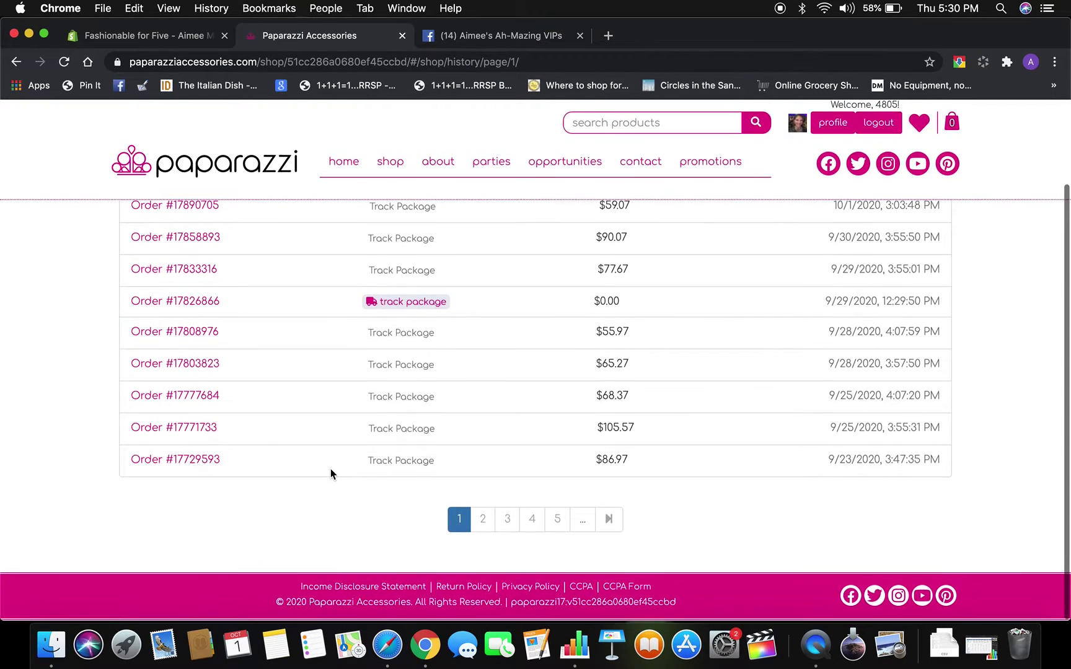
click(482, 519)
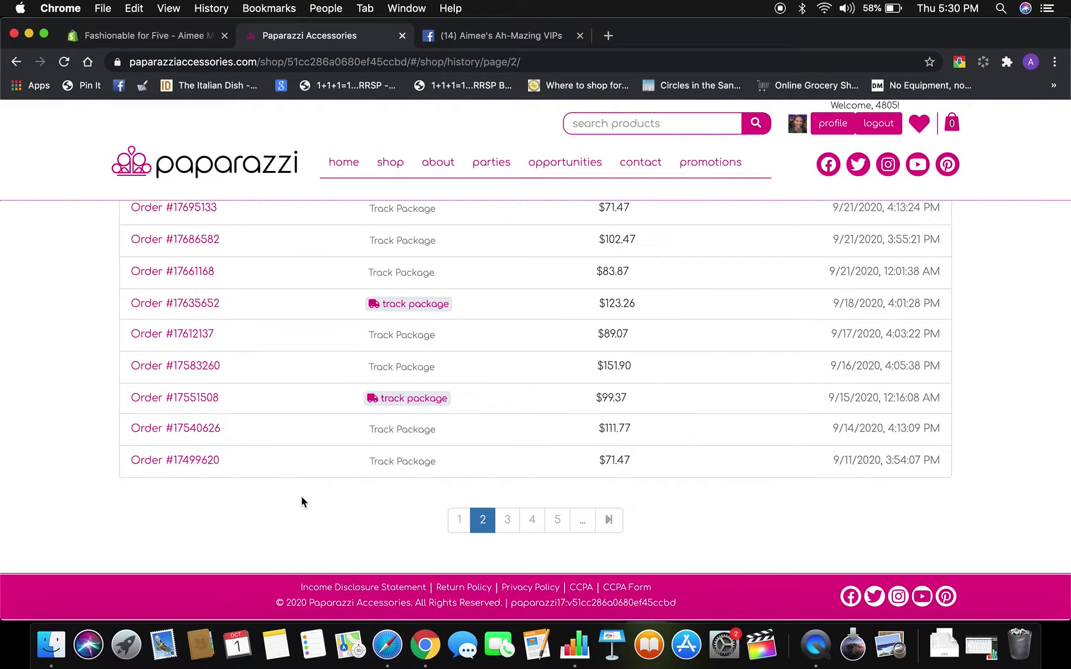
click(507, 521)
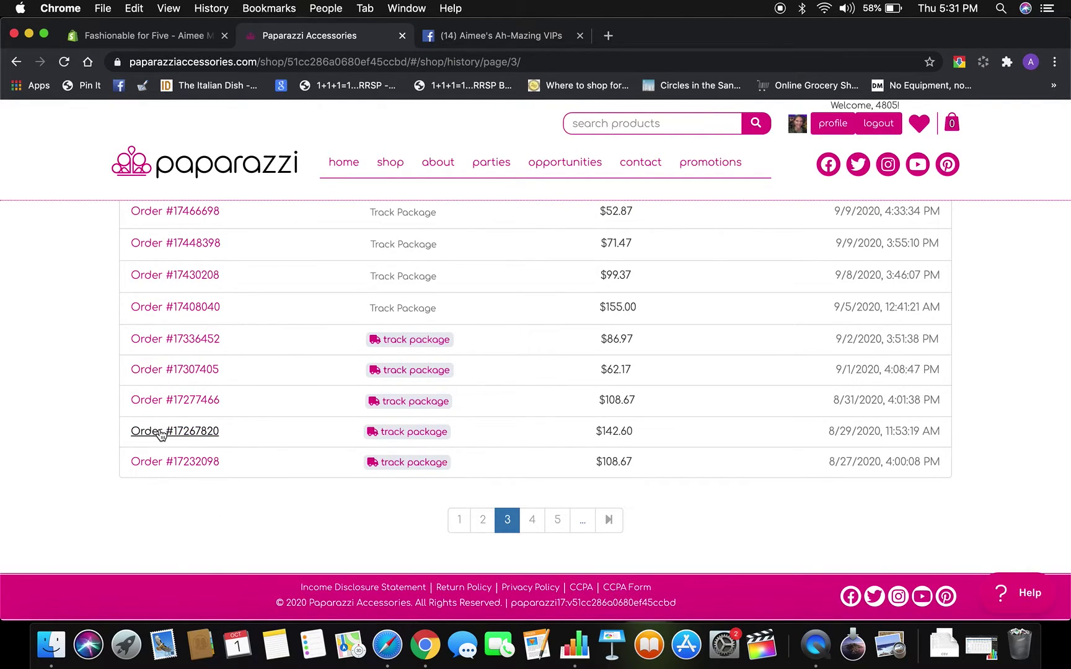
click(193, 436)
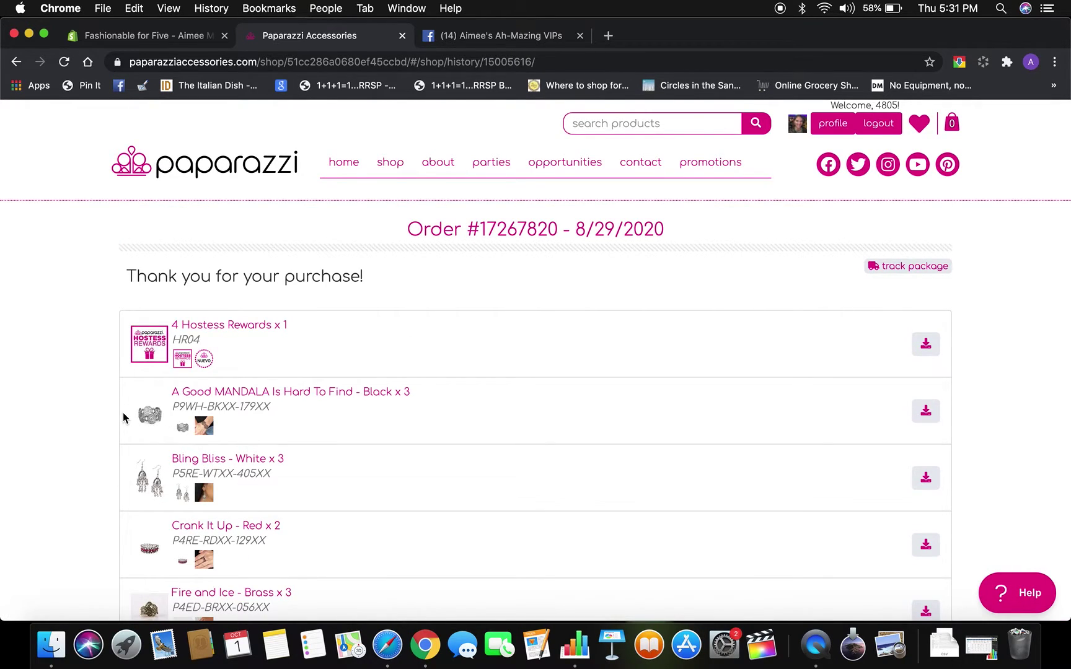
View the A Good MANDALA Is Hard To Find product page, select its title, and return.
scroll(98, 507, down, 1)
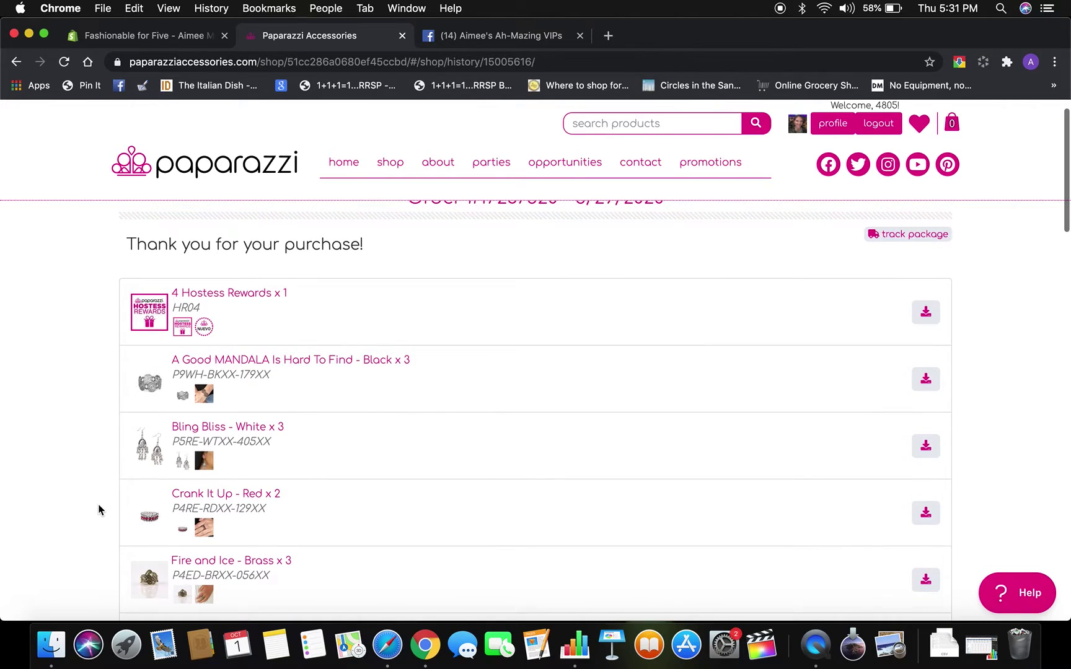
click(288, 362)
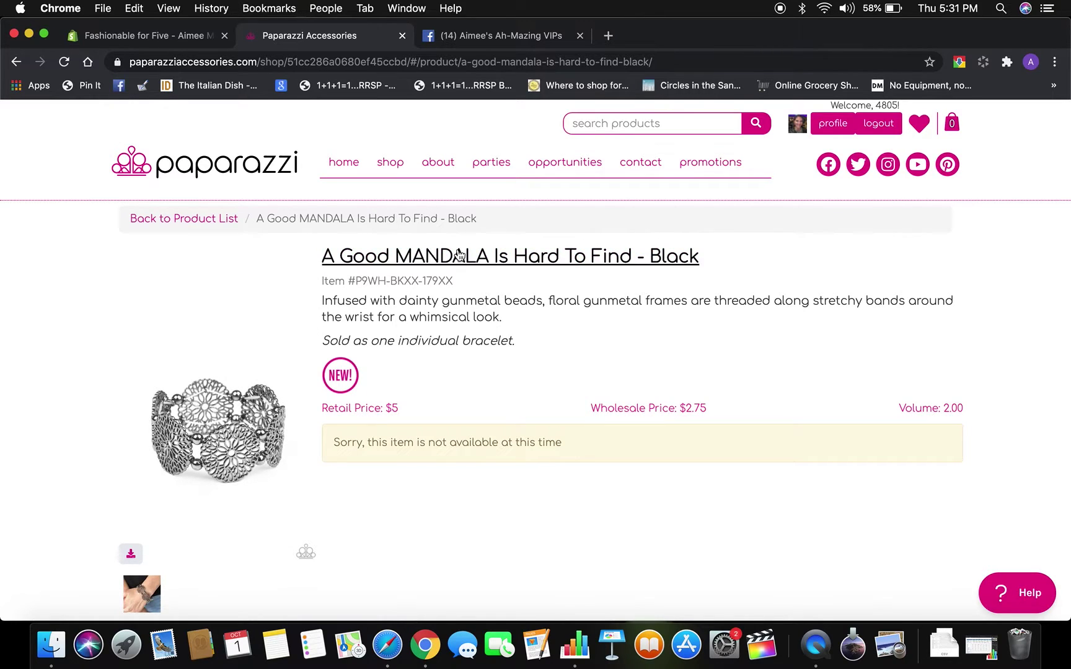
drag(708, 257, 330, 260)
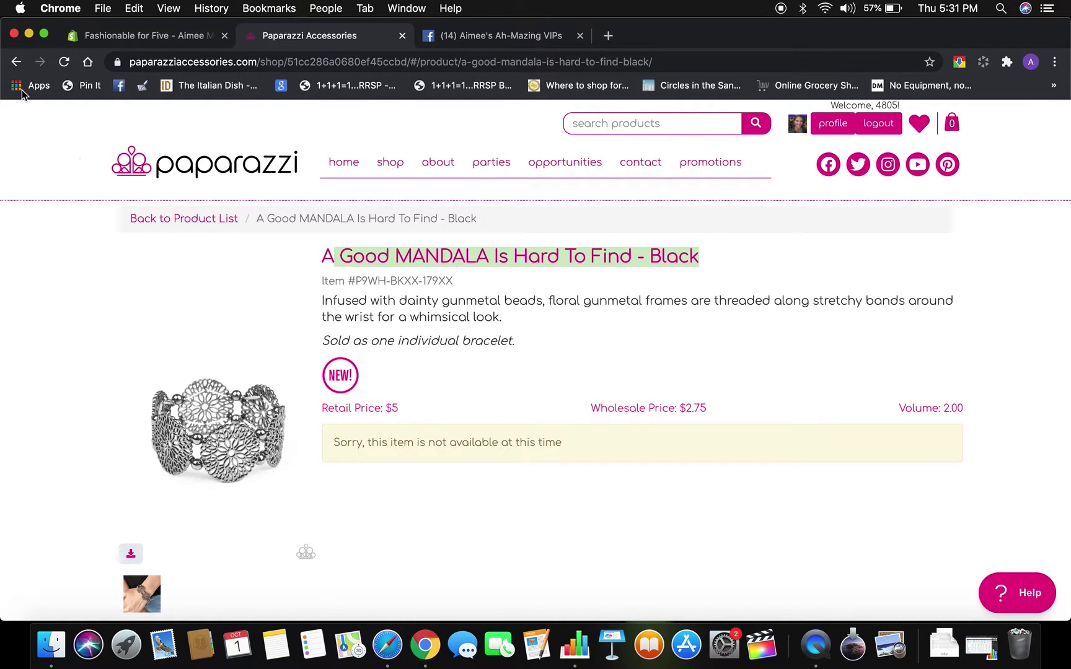
click(16, 62)
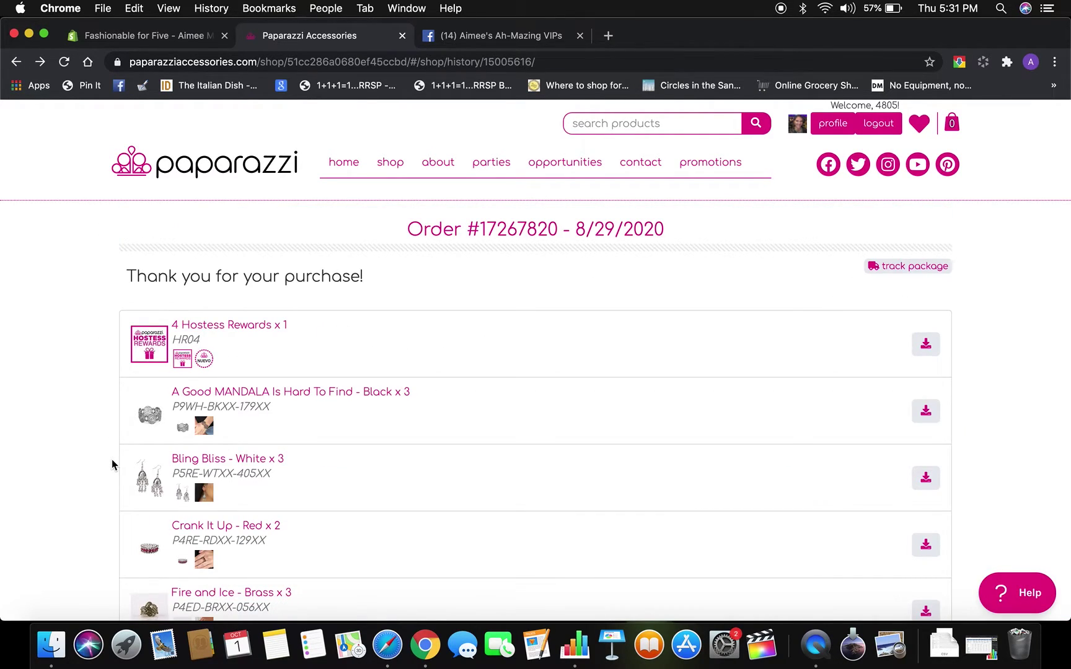
Export the 8/29/2020 order as CSV, then switch to the Fashionable for Five Shopify admin.
scroll(112, 464, down, 6)
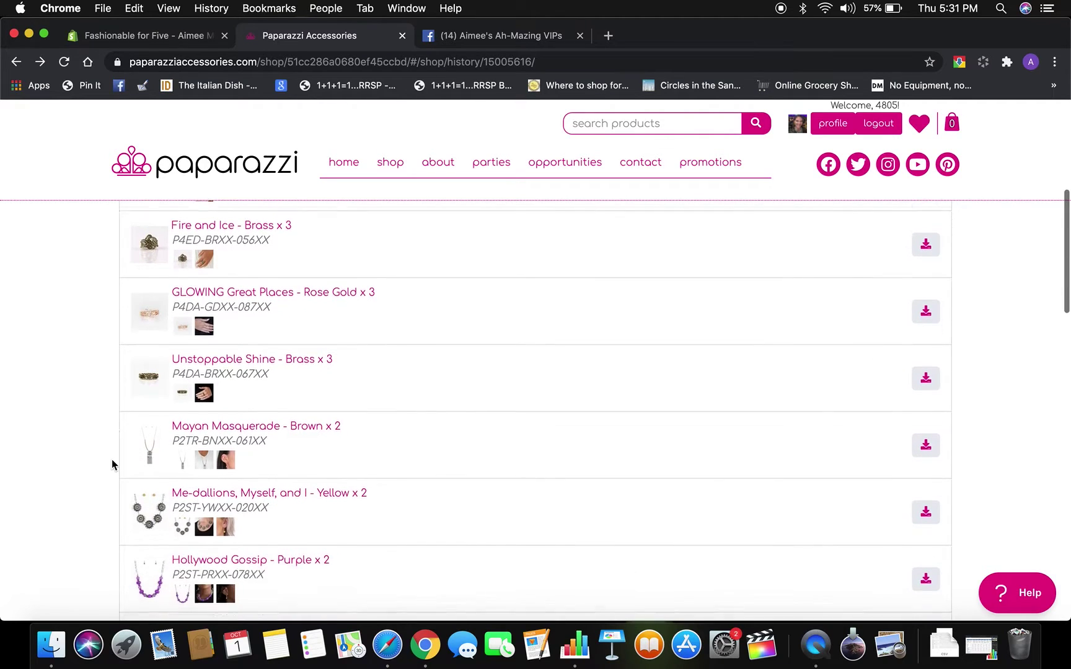
scroll(112, 465, down, 6)
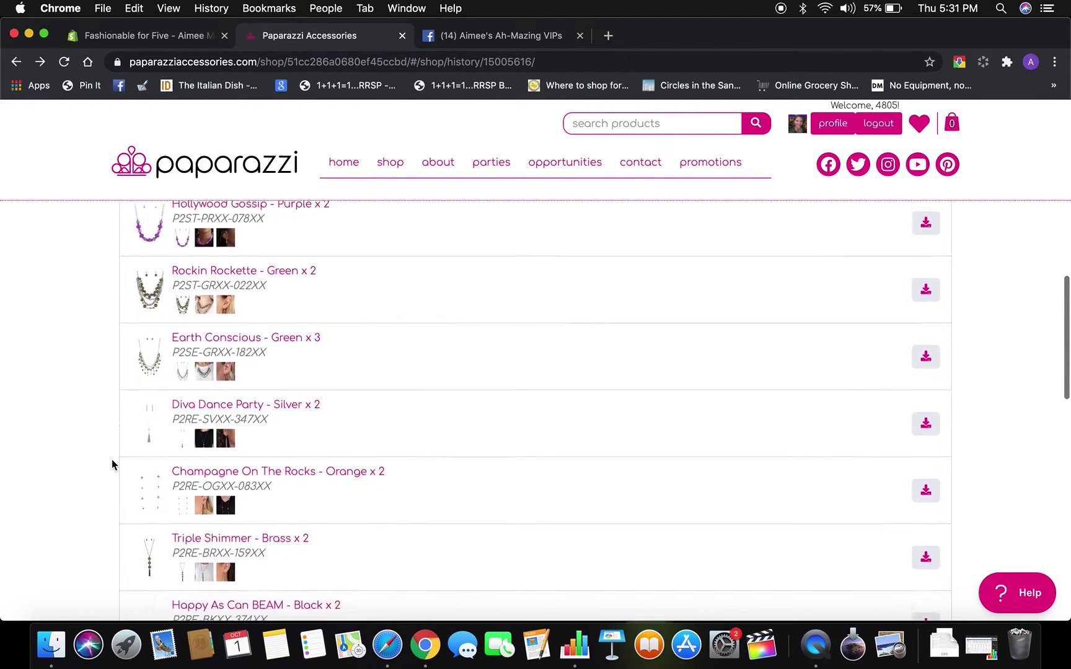
scroll(113, 465, down, 7)
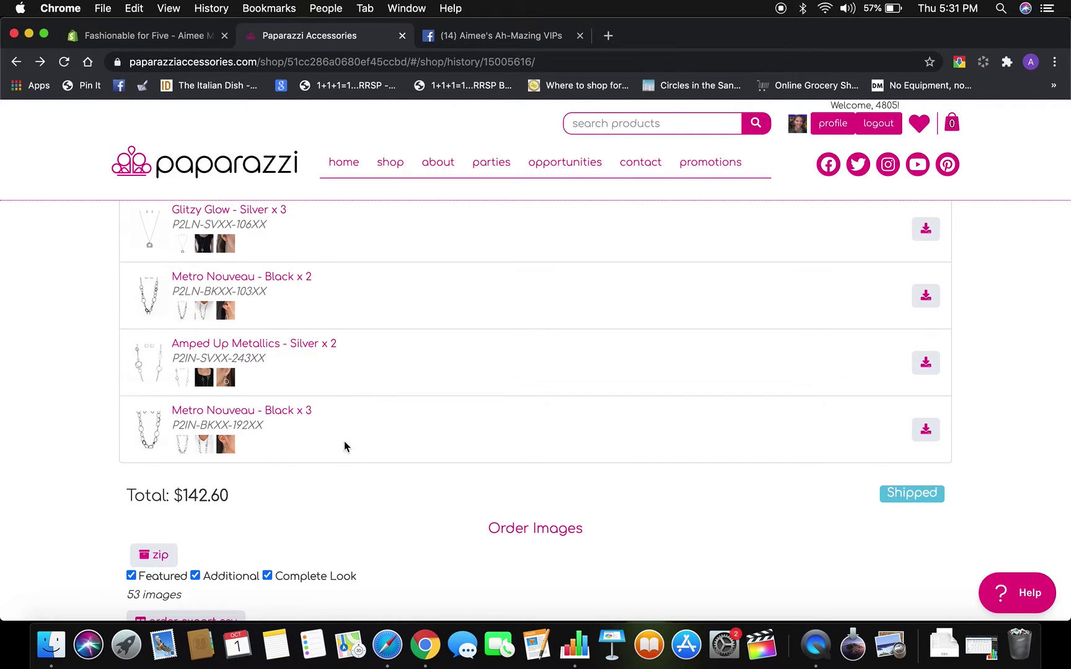
scroll(346, 489, down, 1)
scroll(346, 486, down, 1)
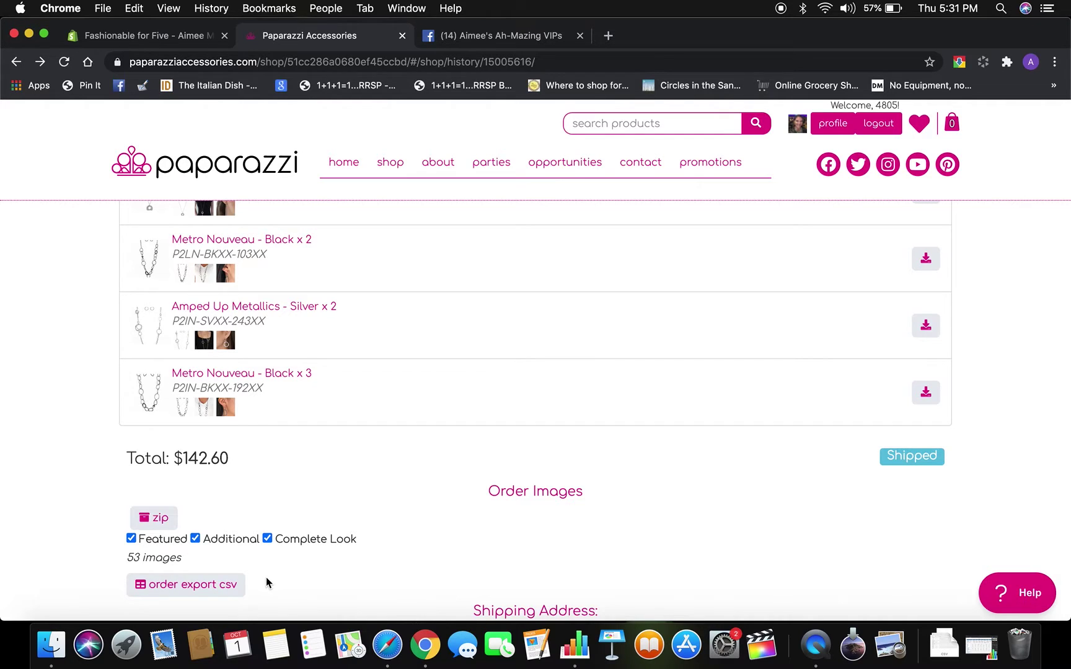
click(221, 589)
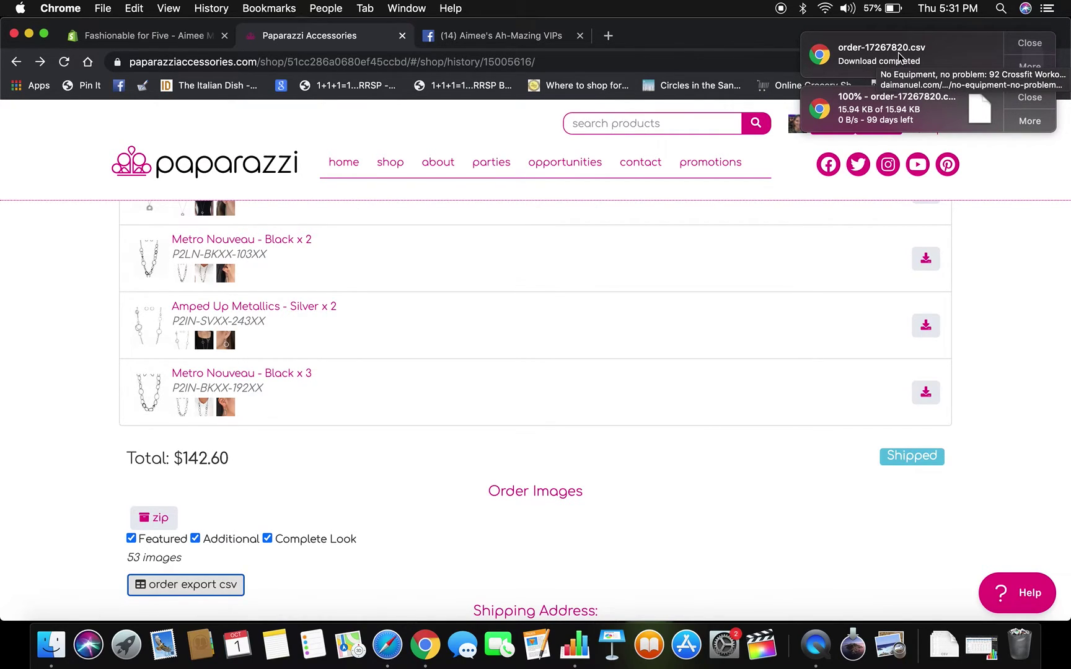
click(1034, 45)
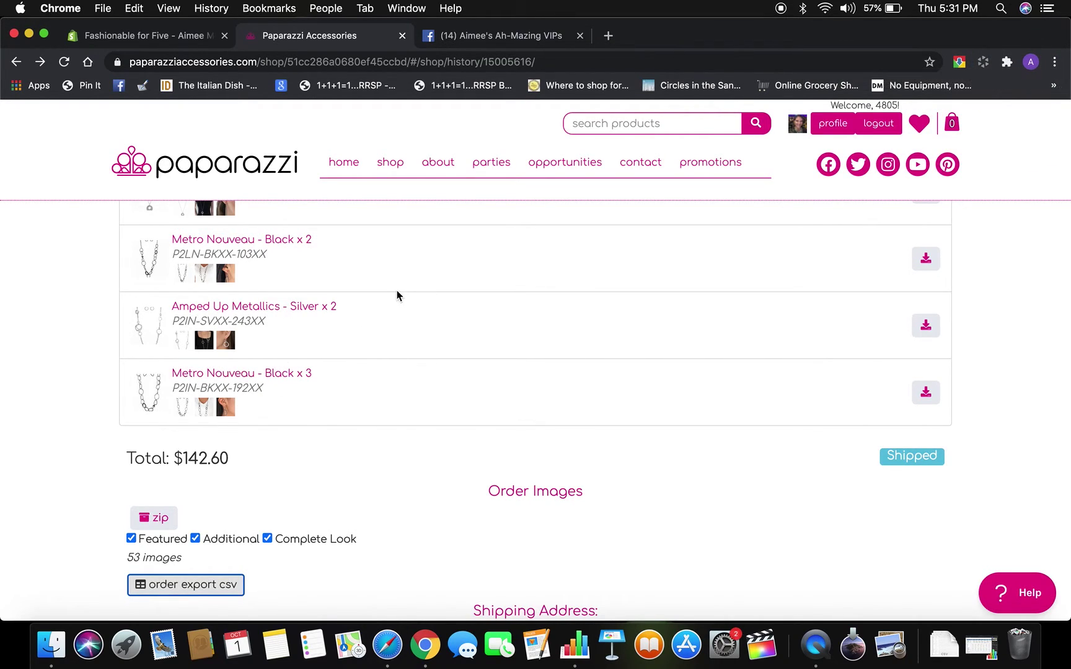
click(157, 38)
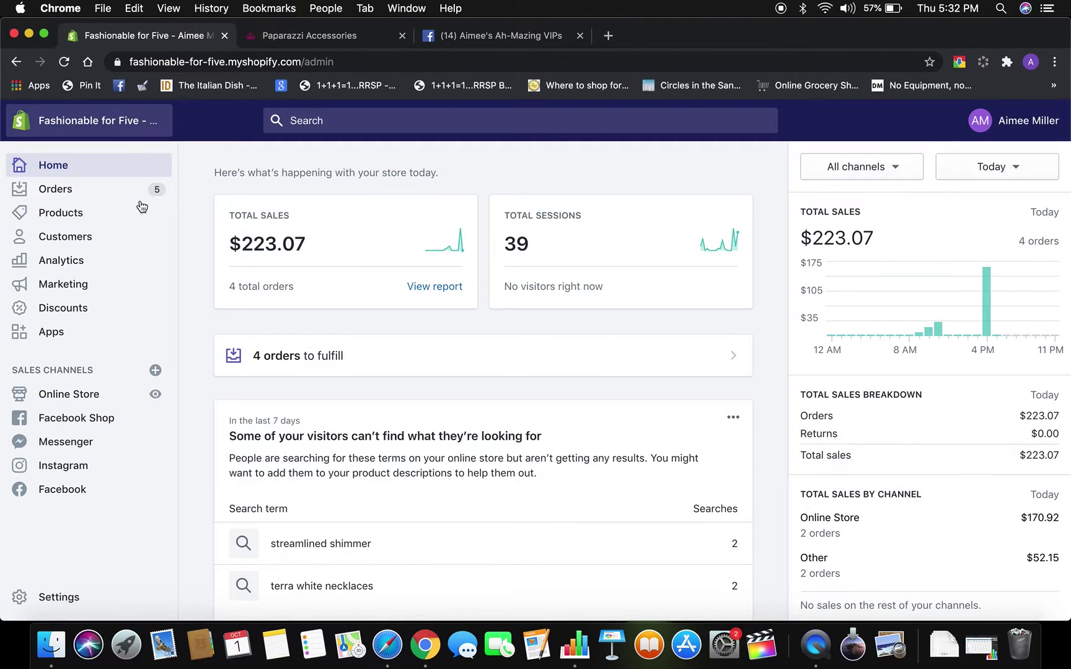
Start a product import with the order CSV downloaded today and upload it.
click(101, 221)
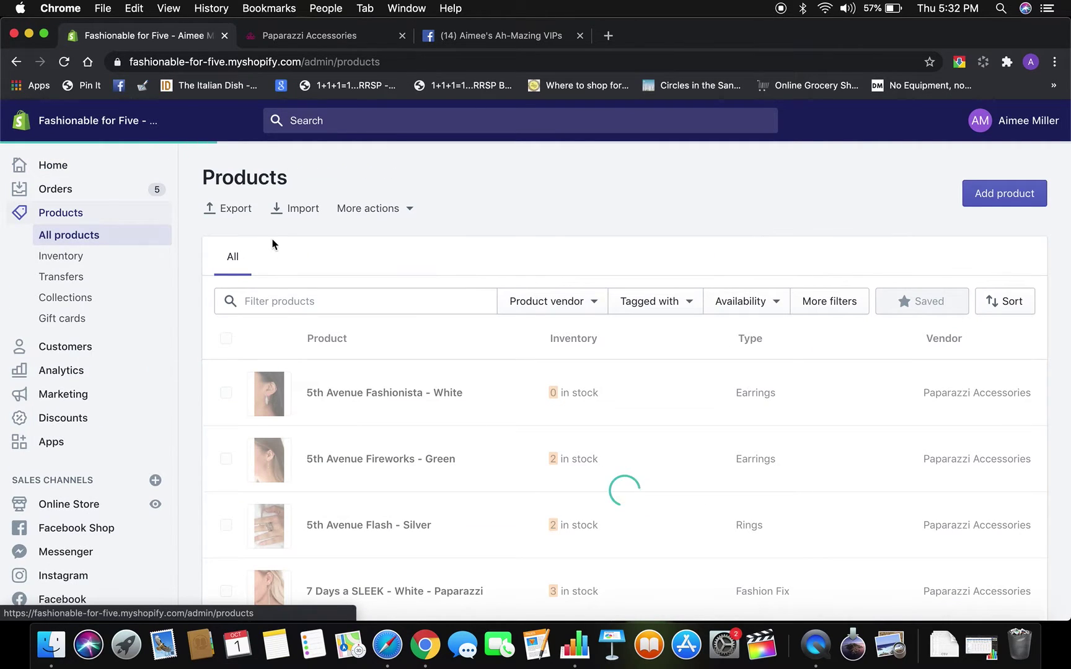
click(304, 211)
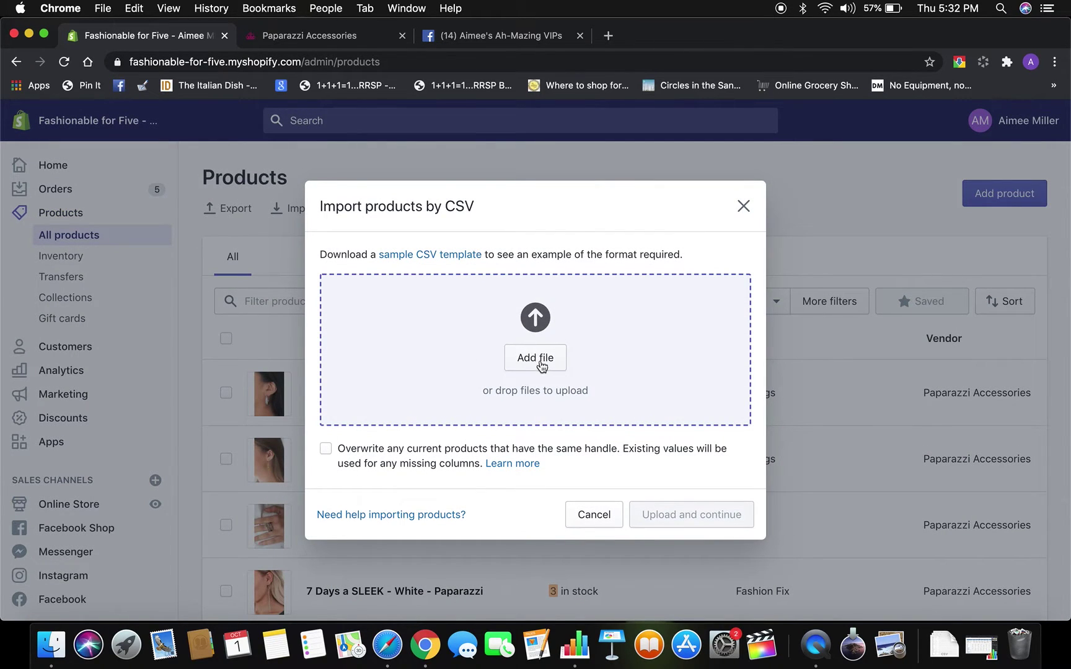
click(539, 365)
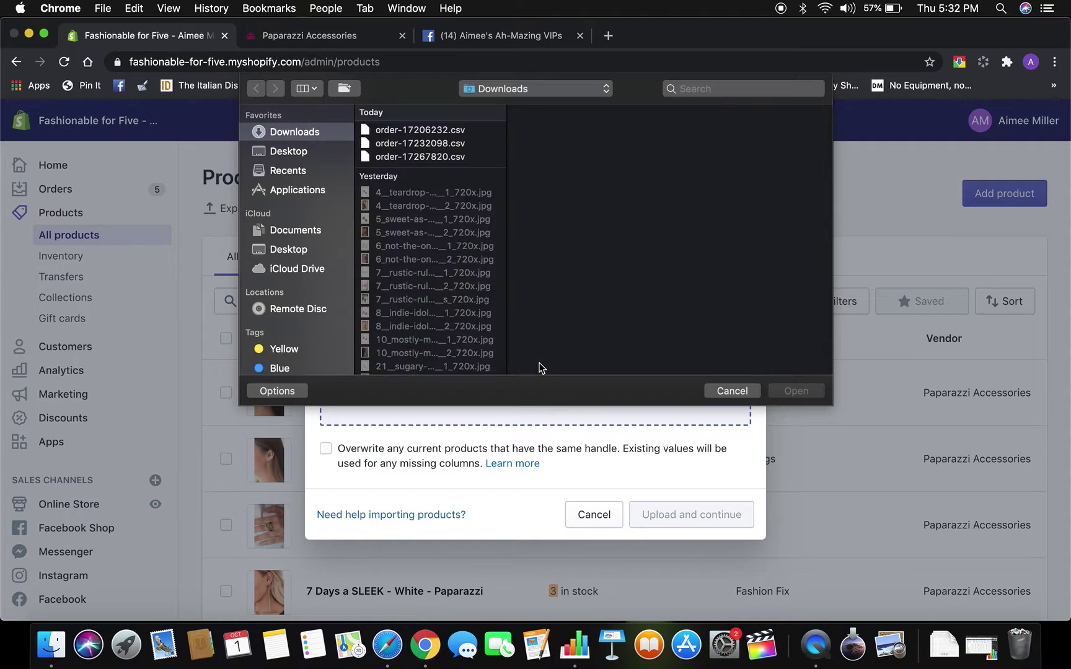
click(445, 143)
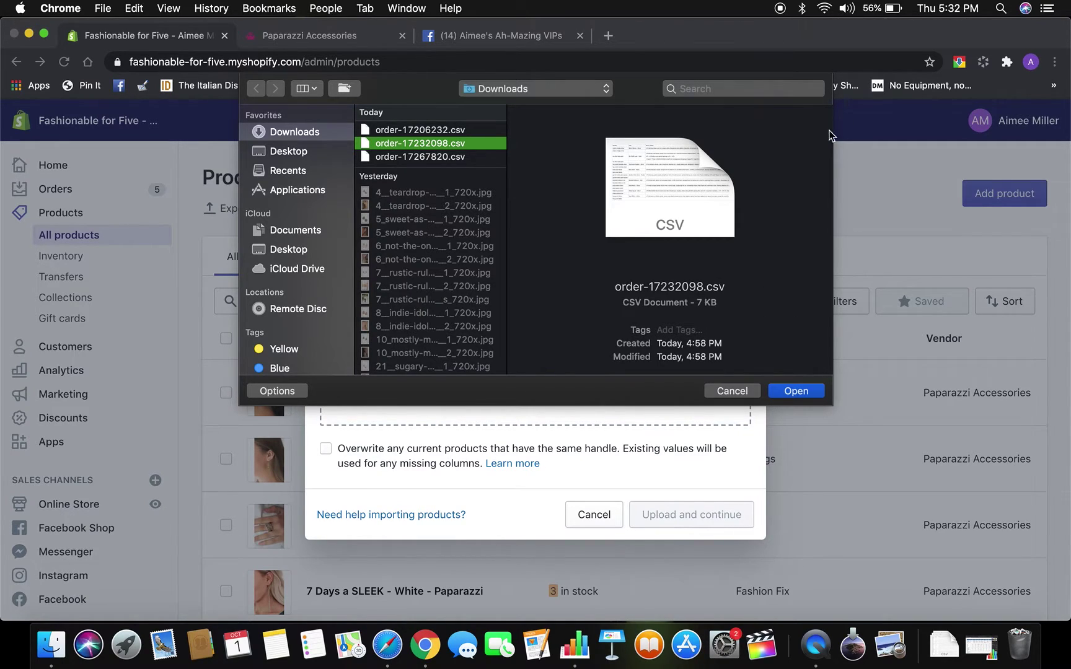
click(449, 157)
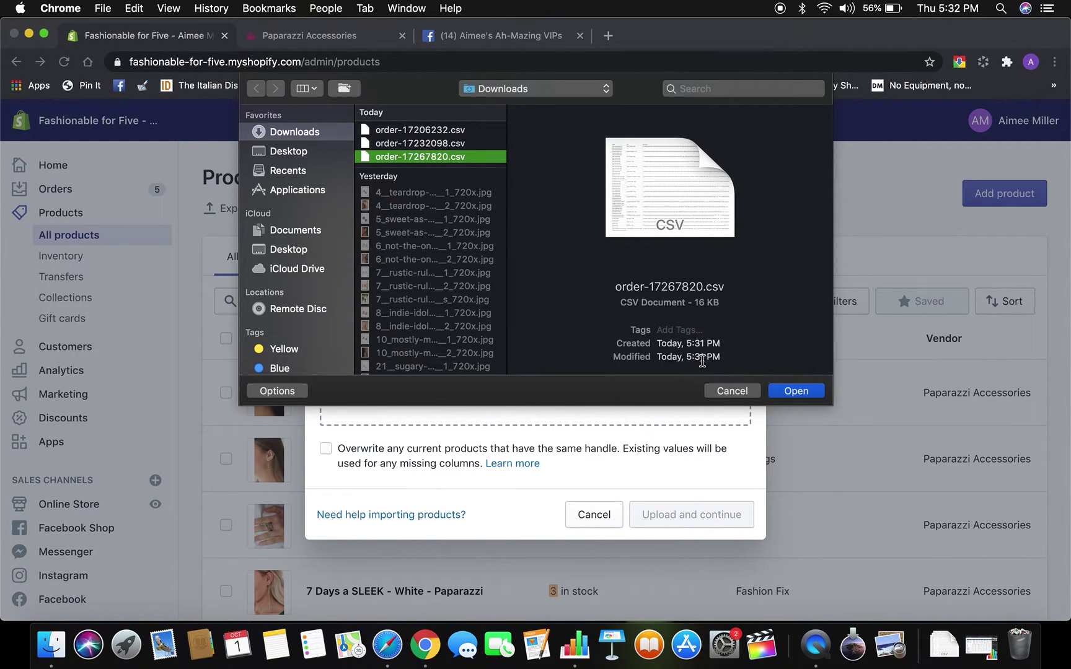
click(796, 390)
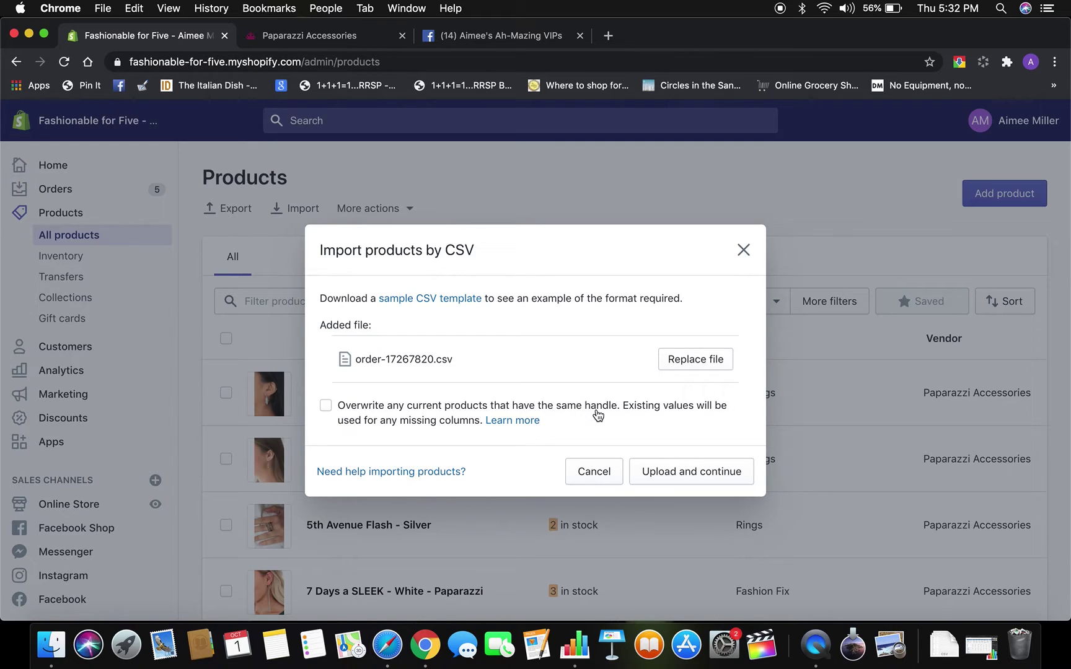
click(690, 476)
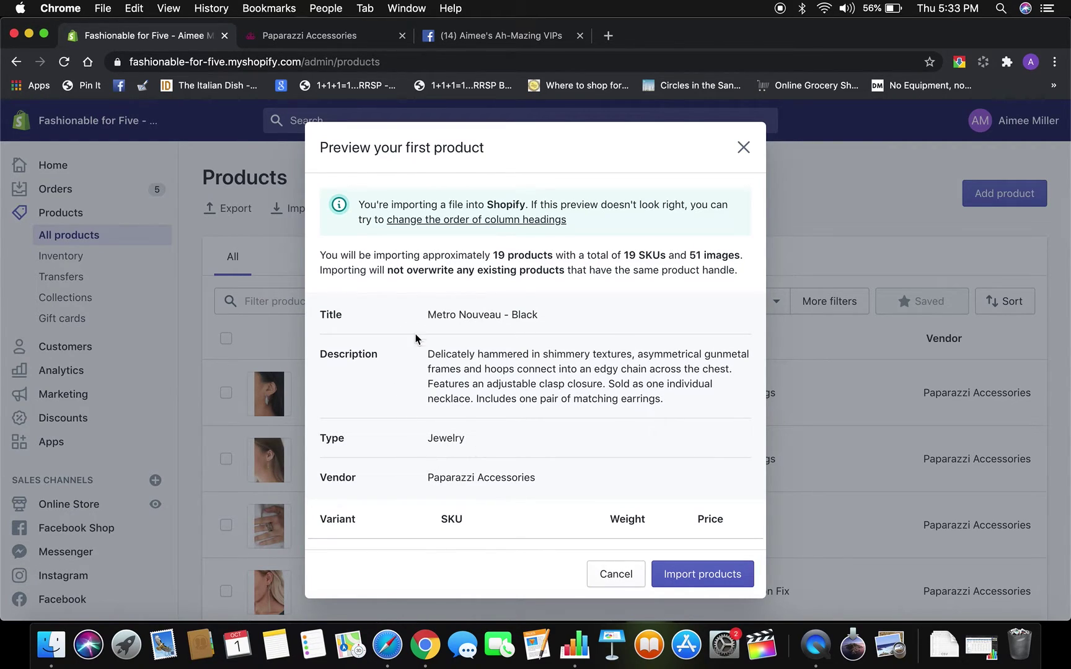
Scroll through the CSV column-to-field mapping table, then close it without importing.
click(497, 221)
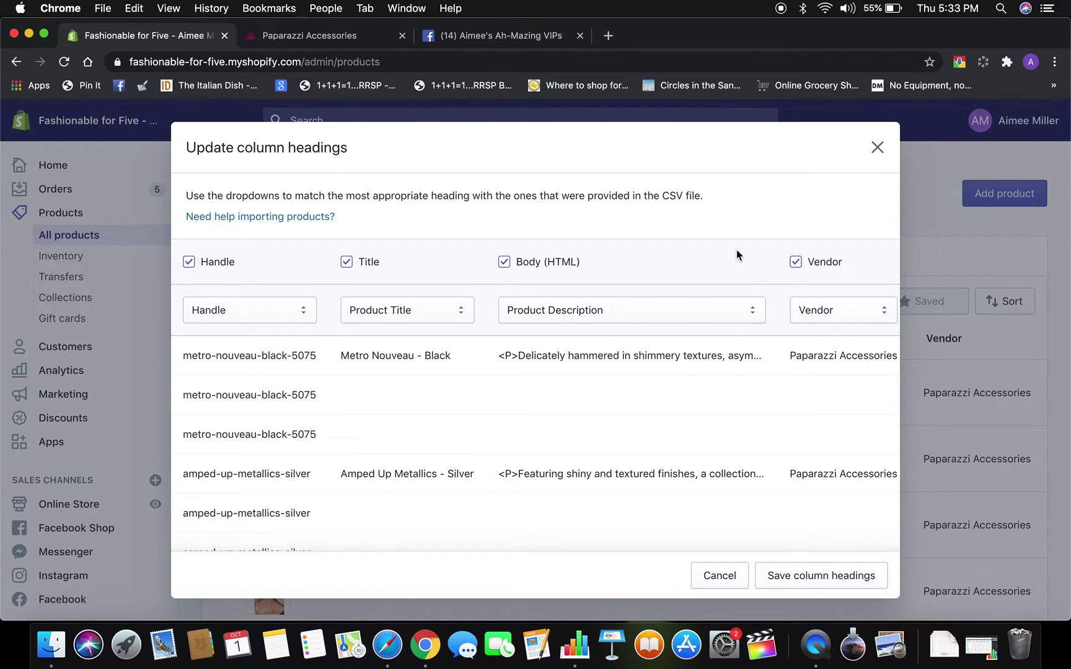
scroll(737, 255, right, 2)
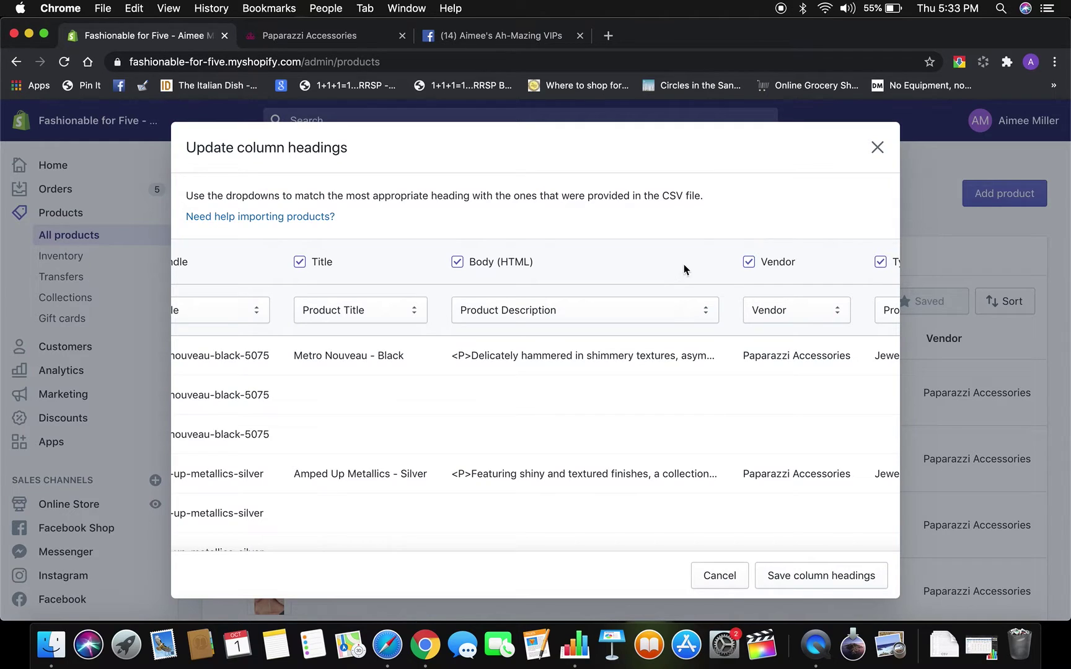
scroll(732, 259, right, 10)
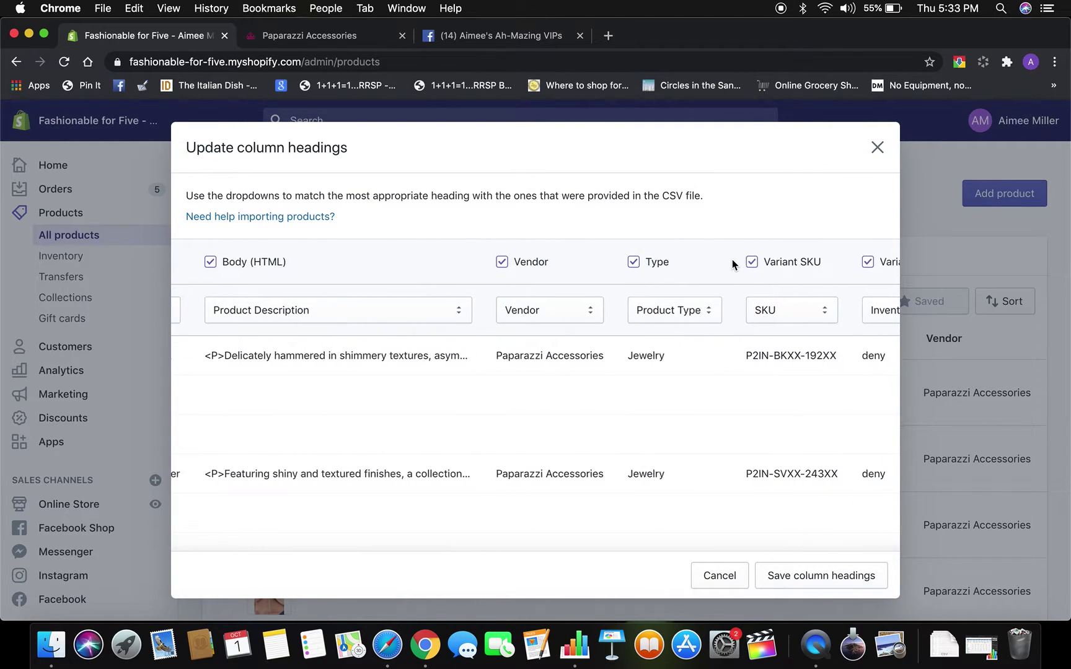
scroll(732, 259, right, 4)
scroll(732, 259, right, 5)
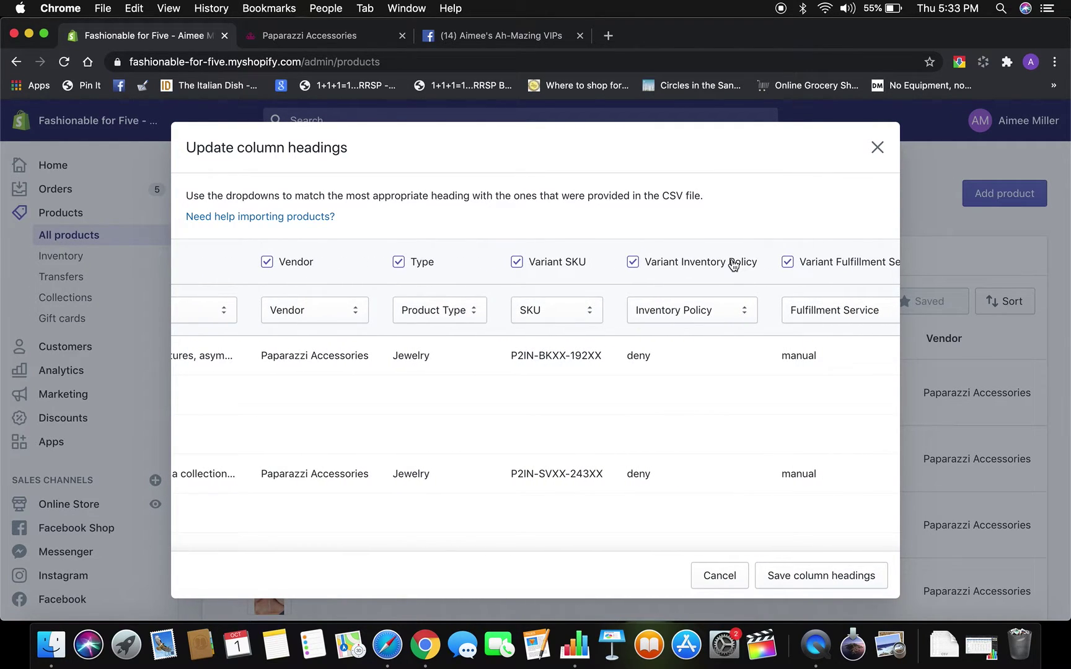
scroll(733, 265, right, 5)
scroll(733, 265, right, 5)
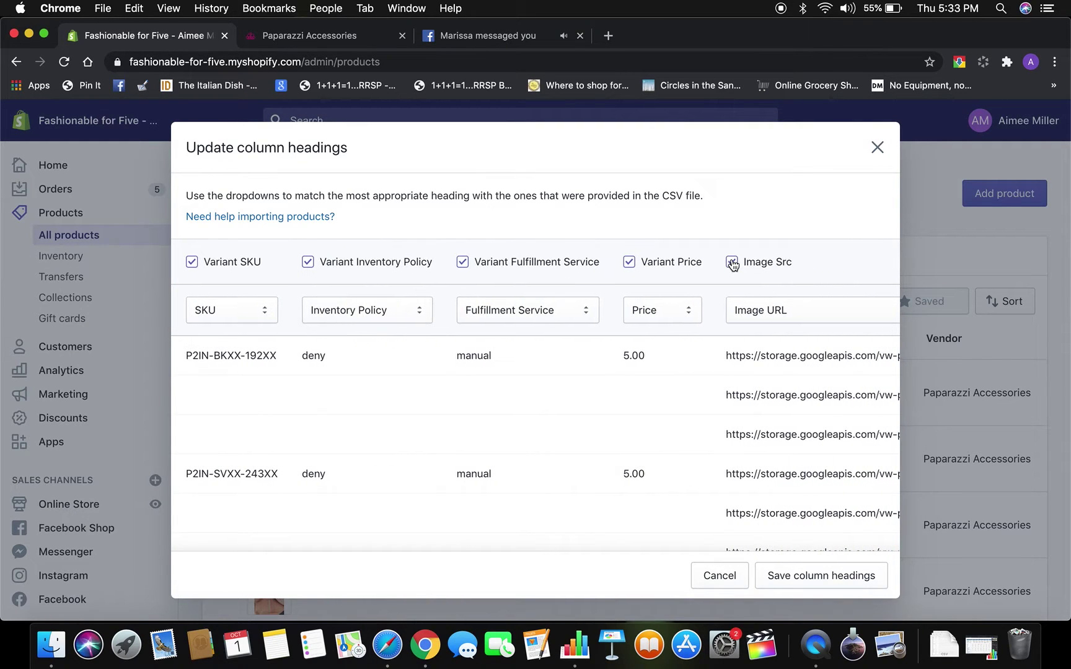
key(XF86AudioMute)
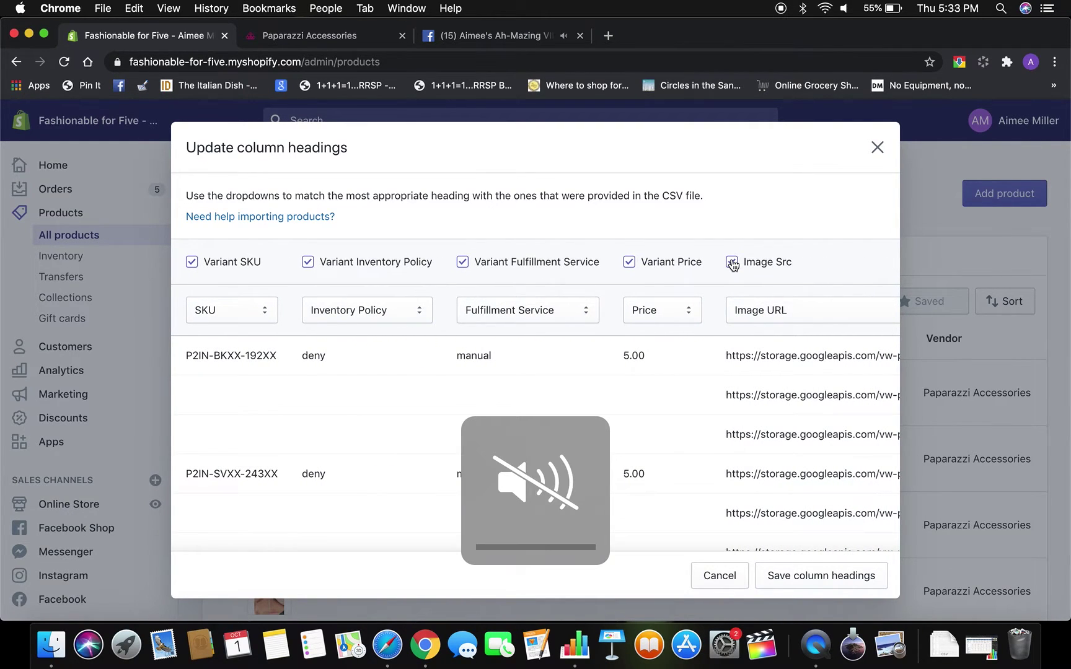
scroll(708, 380, right, 7)
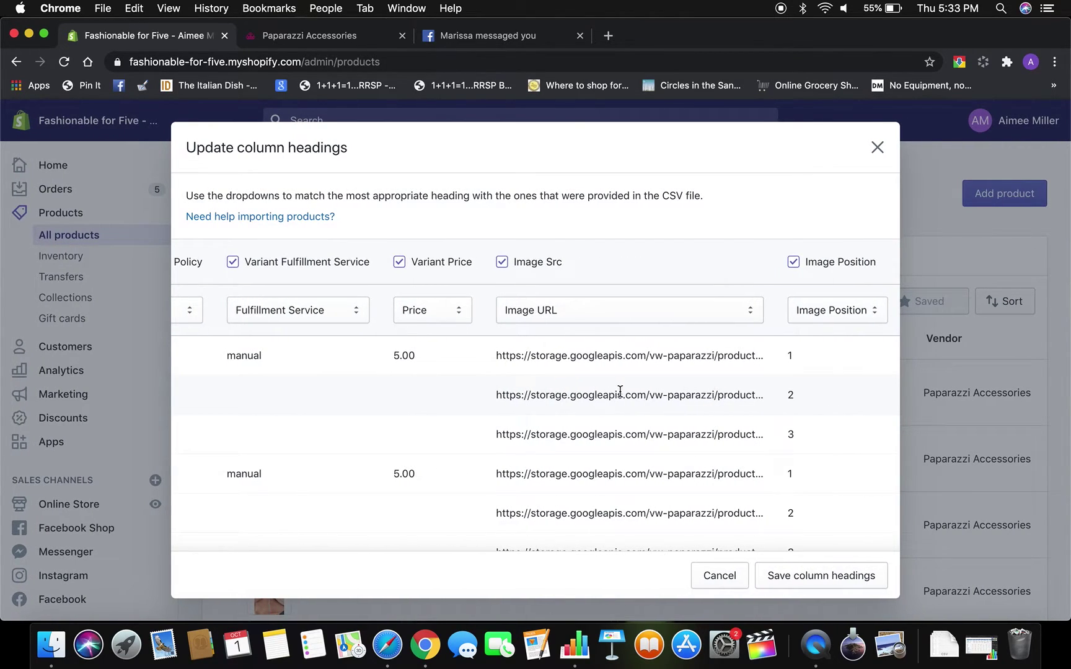
scroll(620, 391, left, 5)
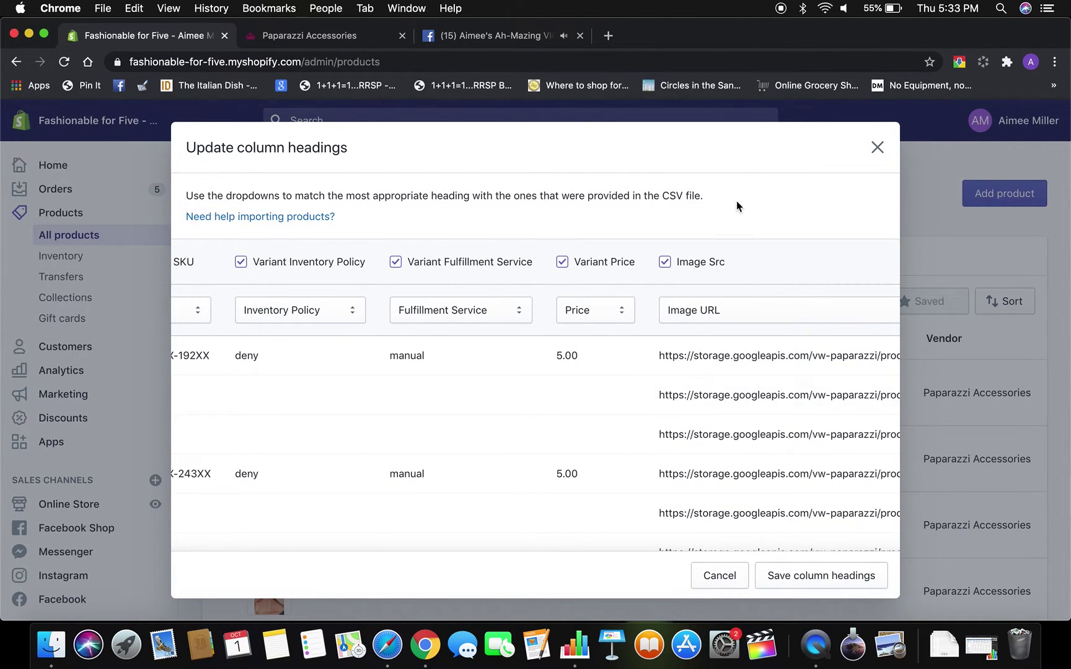
click(877, 148)
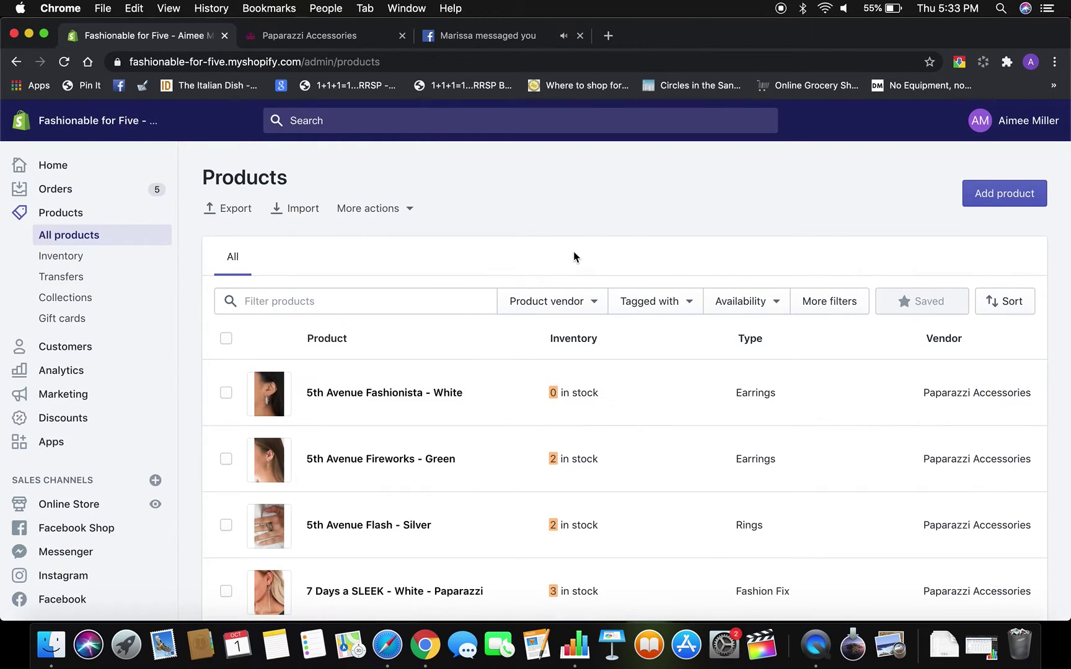
Upload order-17267820.csv and import its 19 previewed products.
click(312, 215)
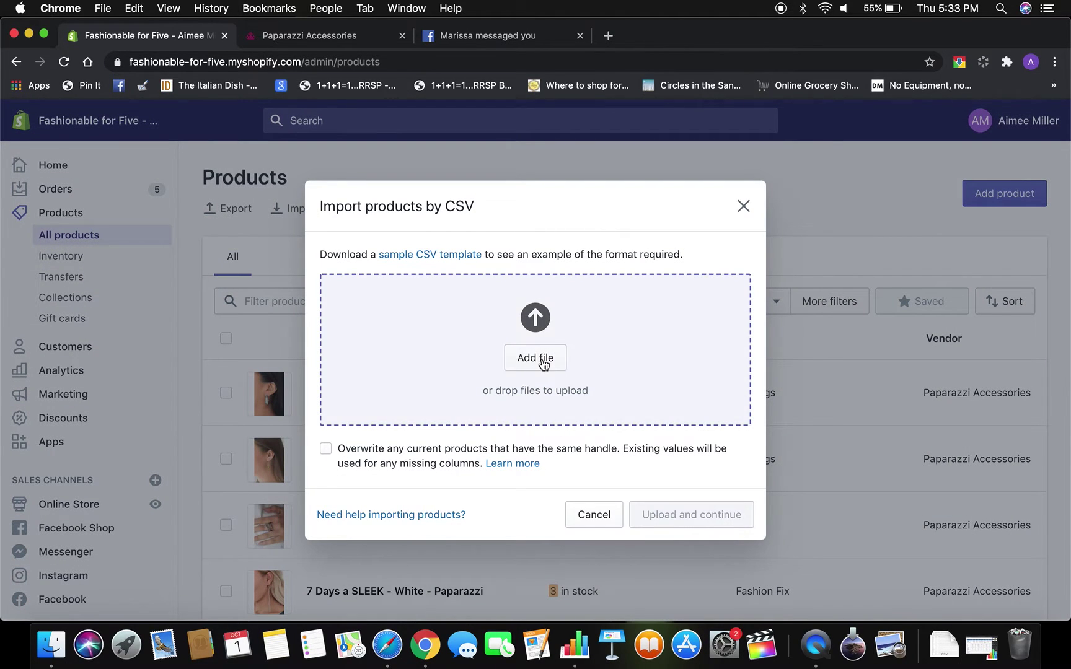
click(543, 362)
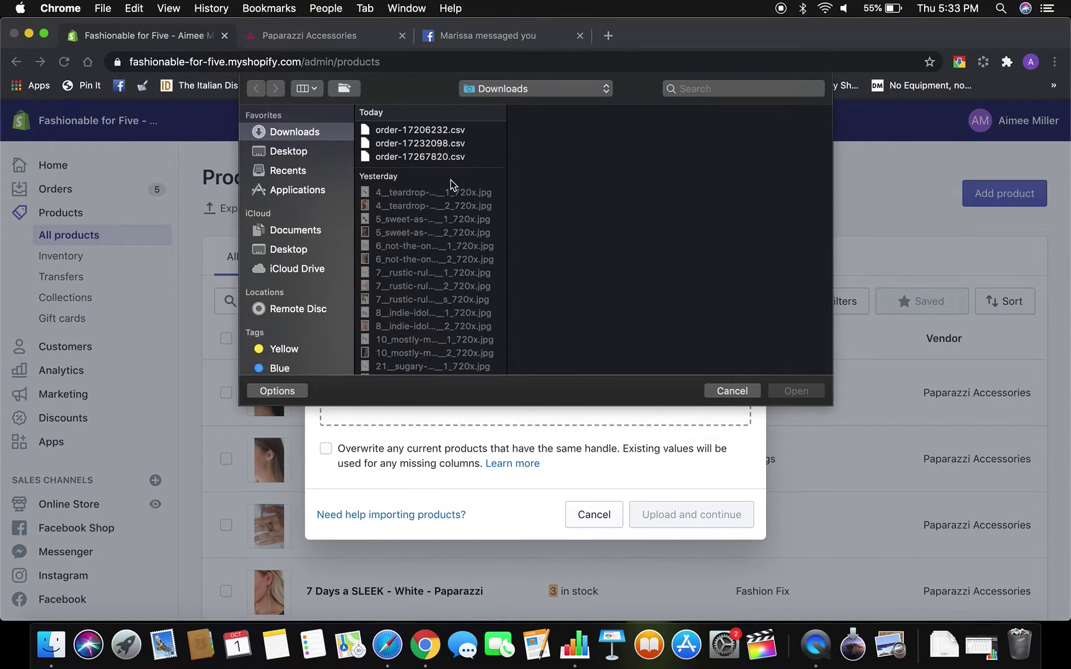
click(450, 158)
click(788, 391)
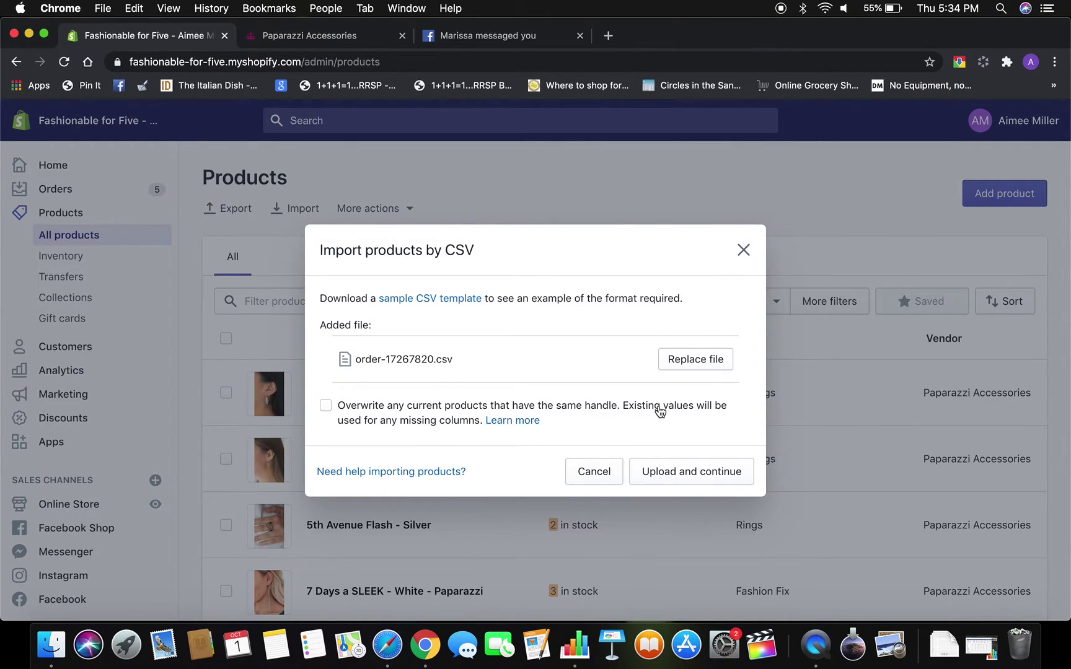
click(672, 469)
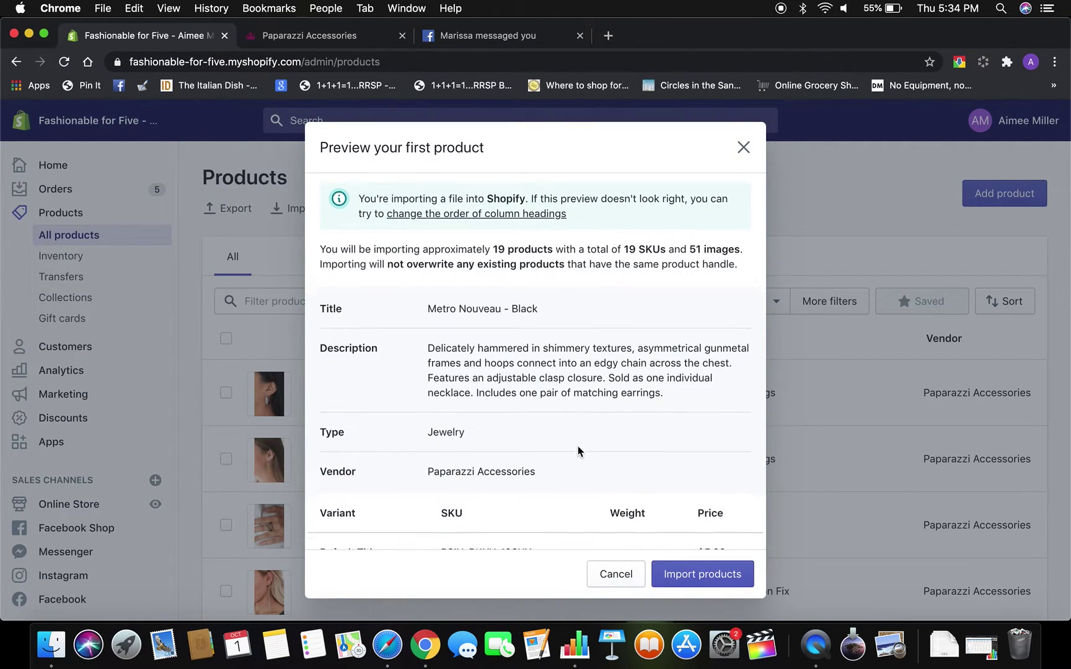
scroll(578, 446, down, 2)
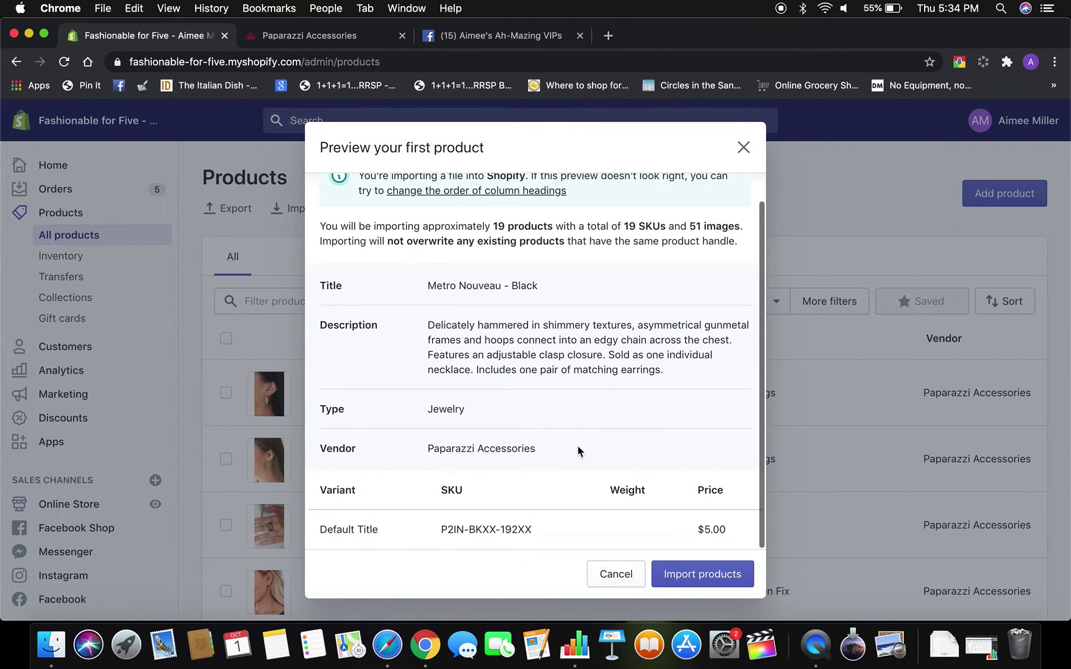
click(718, 583)
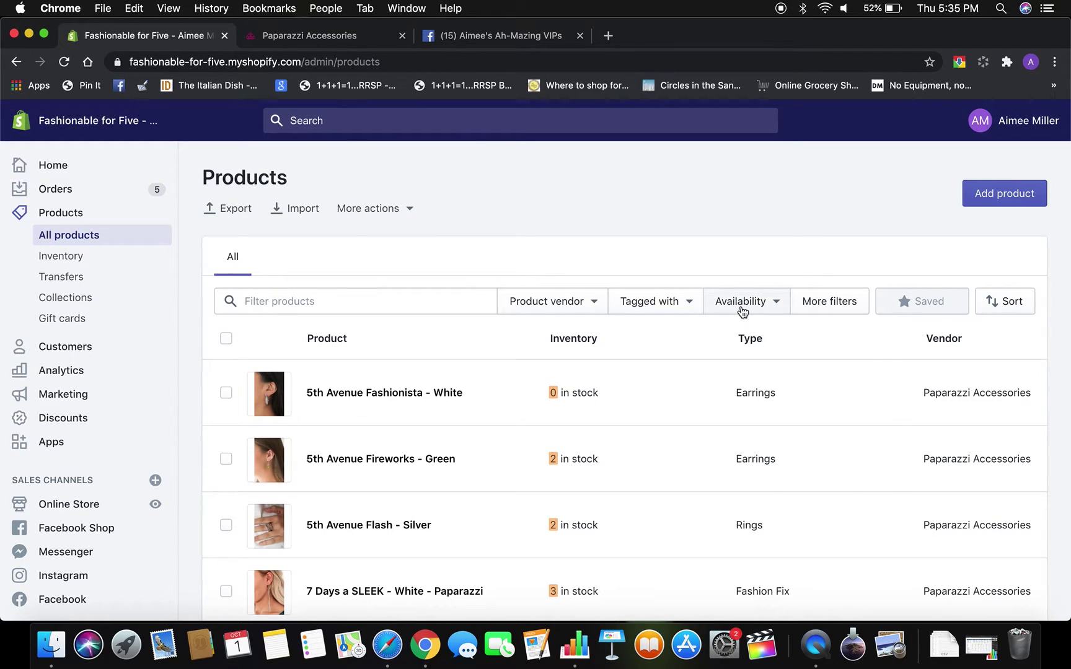
With the import finished, open the Availability filter options on the products list.
click(742, 312)
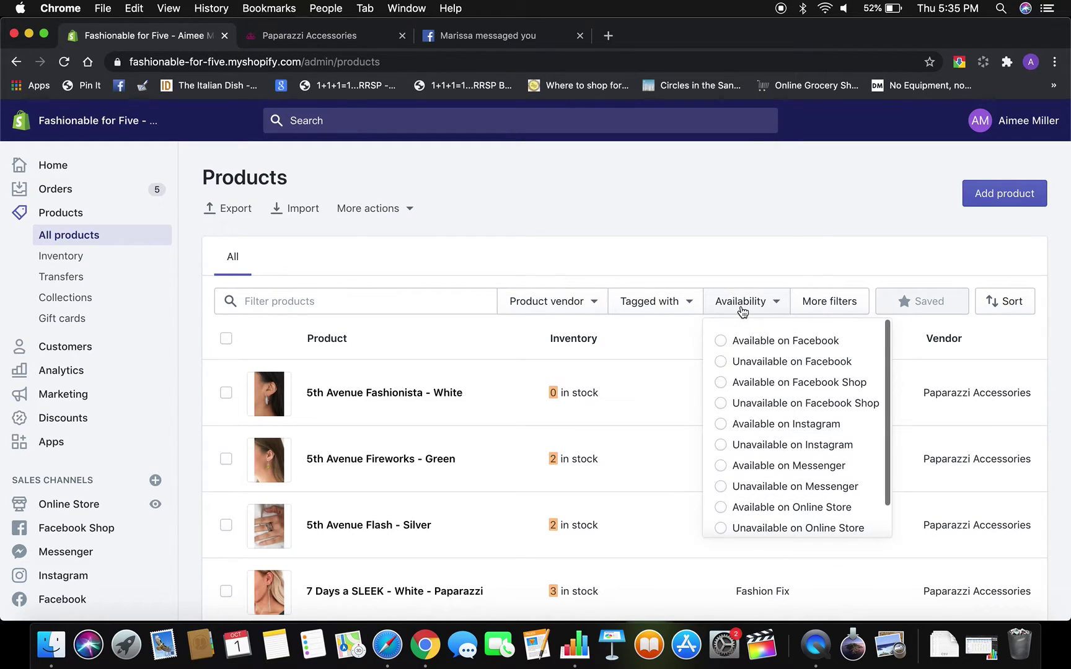
Filter products to Unavailable on Facebook and scroll through the filtered jewelry list.
click(764, 363)
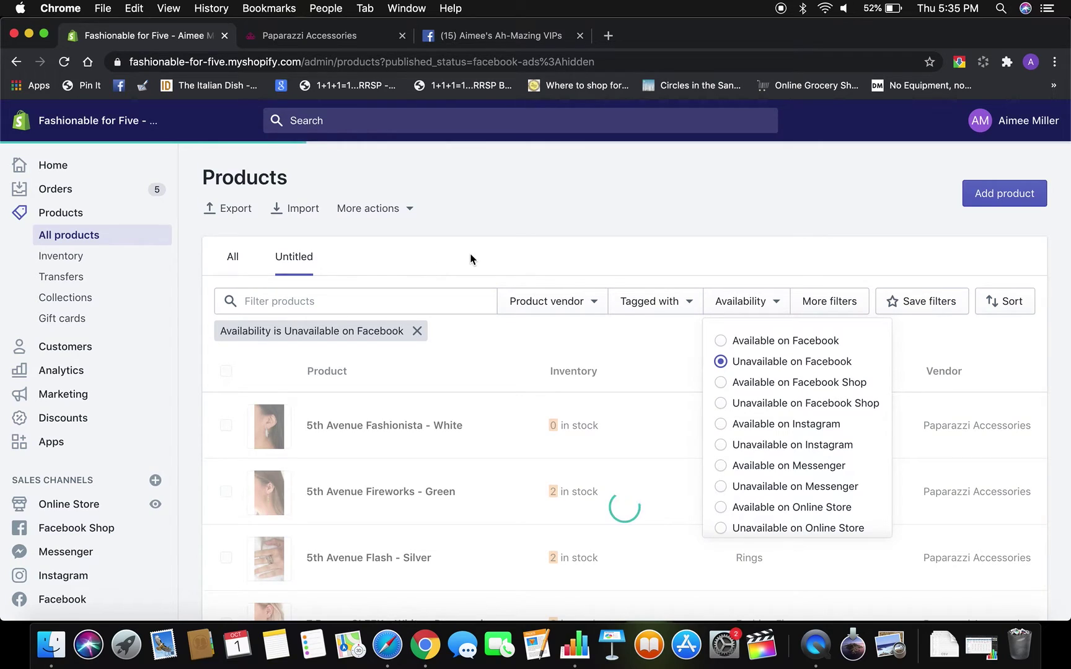
click(753, 308)
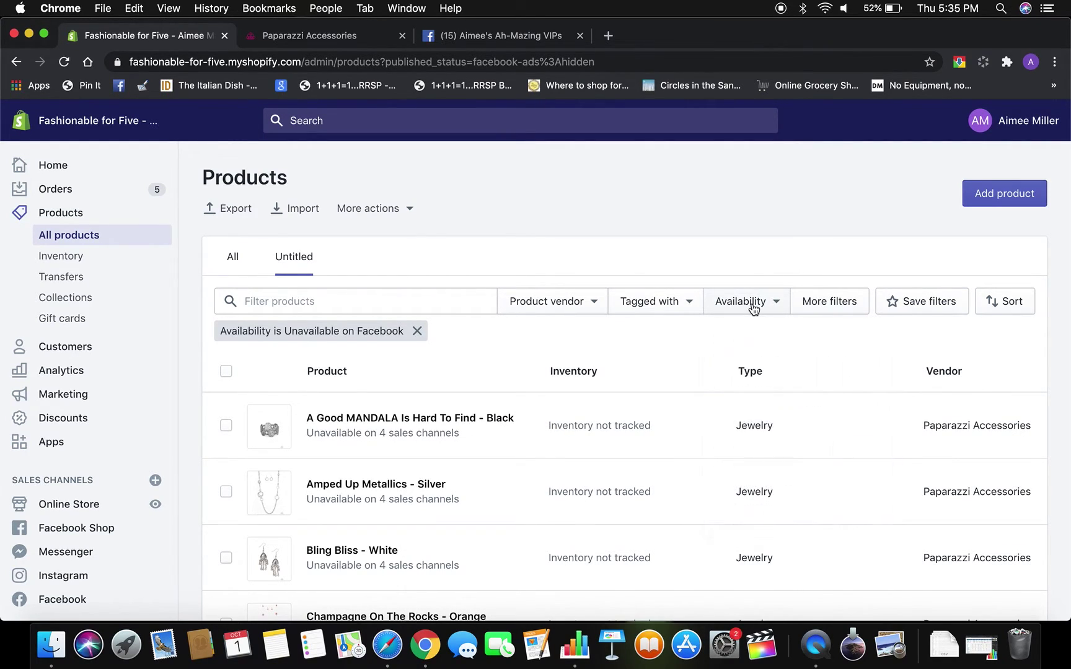
scroll(530, 514, down, 3)
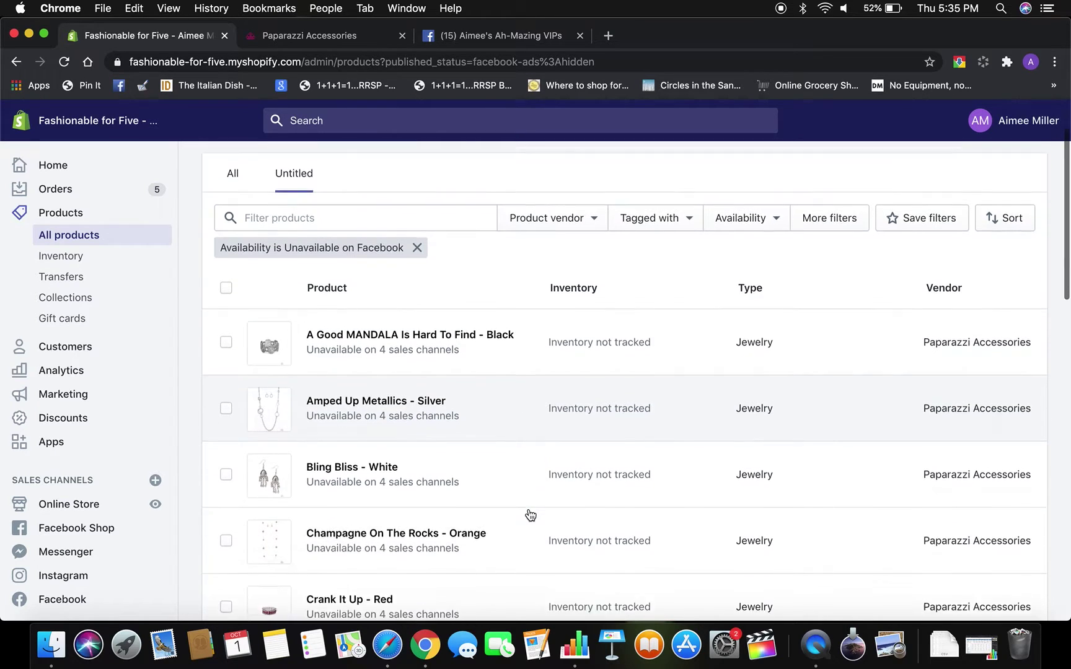
scroll(530, 514, down, 10)
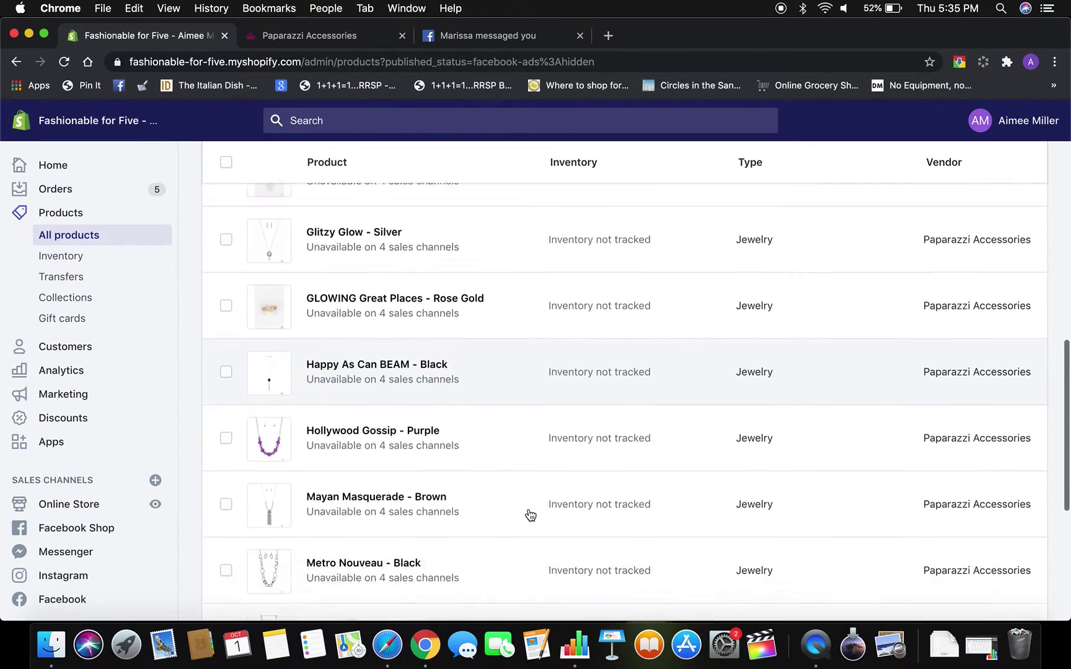
scroll(530, 514, down, 5)
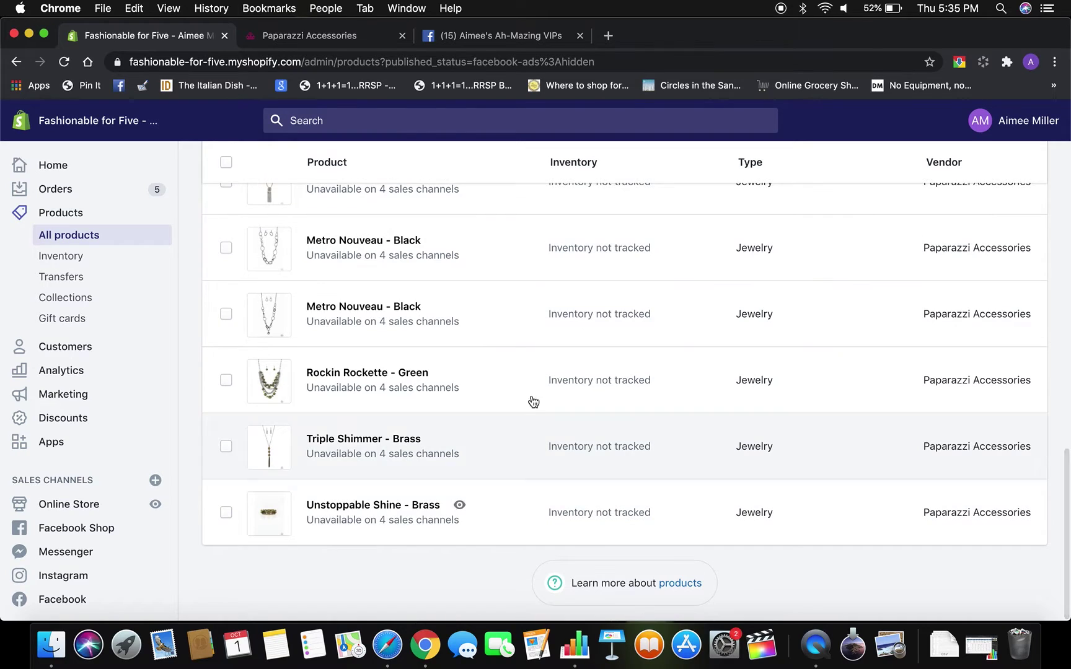
scroll(535, 378, up, 15)
scroll(536, 376, up, 3)
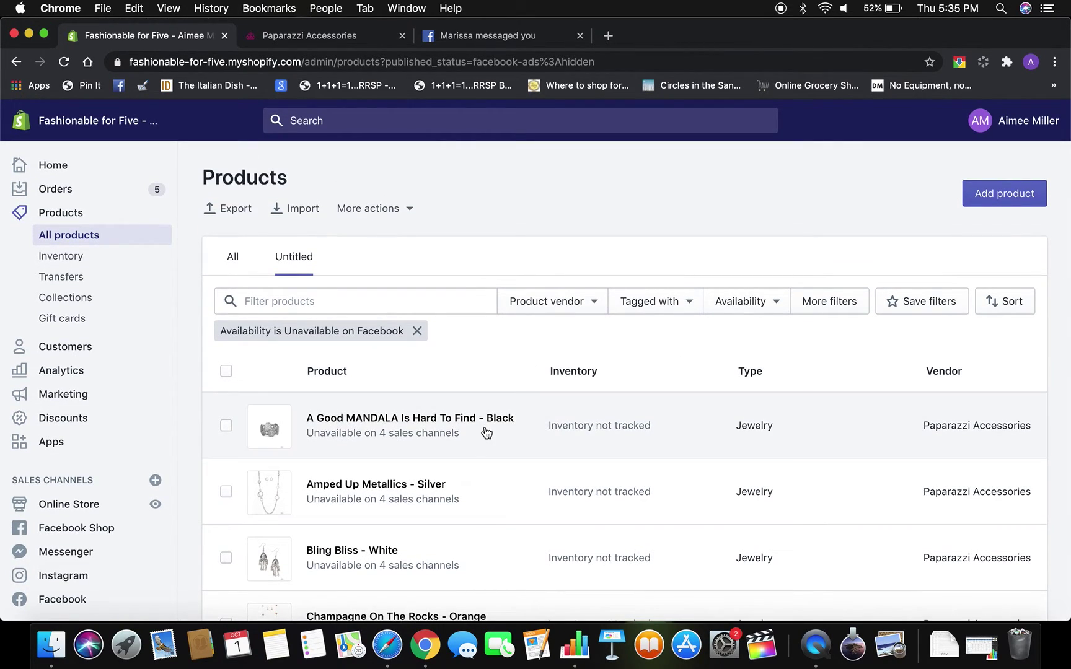
Open A Good MANDALA Is Hard To Find - Black and append '- Paparazzi' to its title.
click(496, 419)
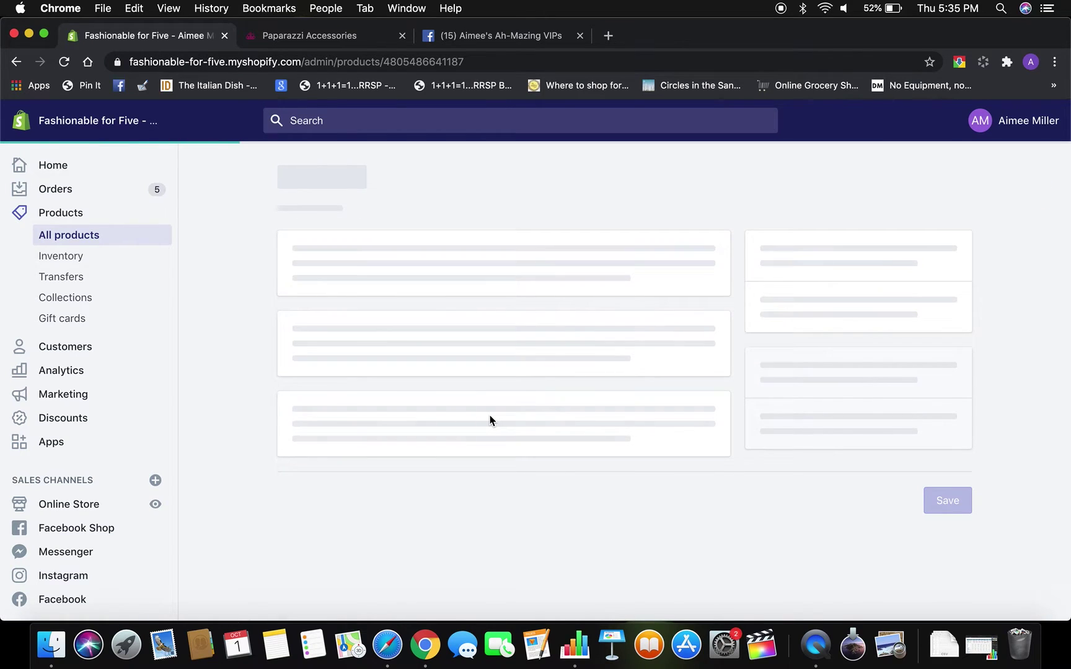
click(539, 328)
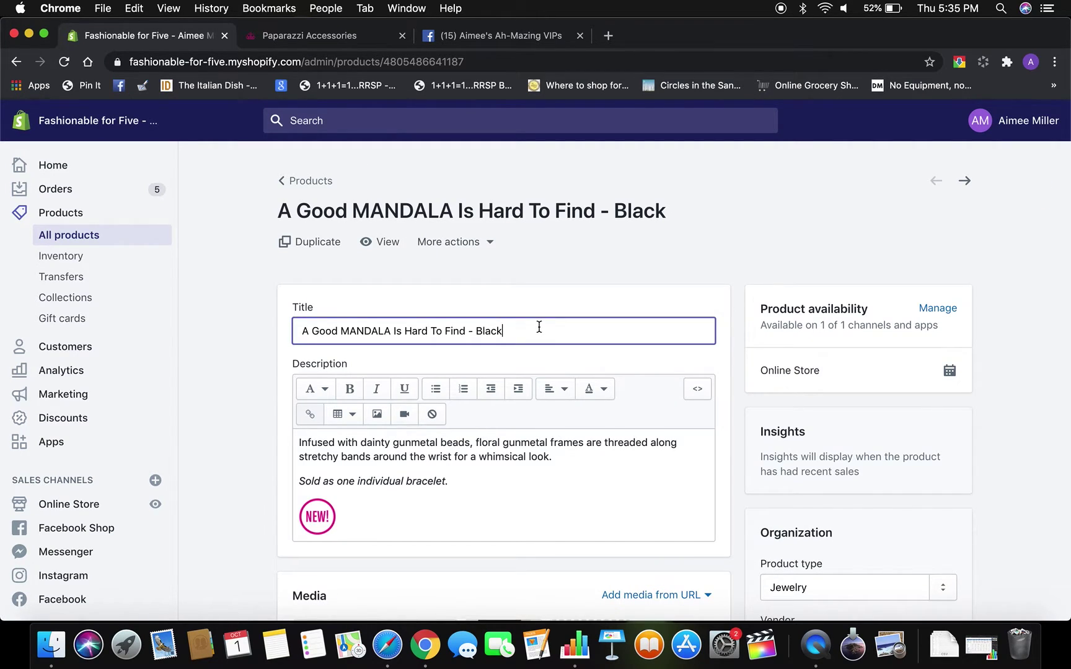
text(- Paparazzi)
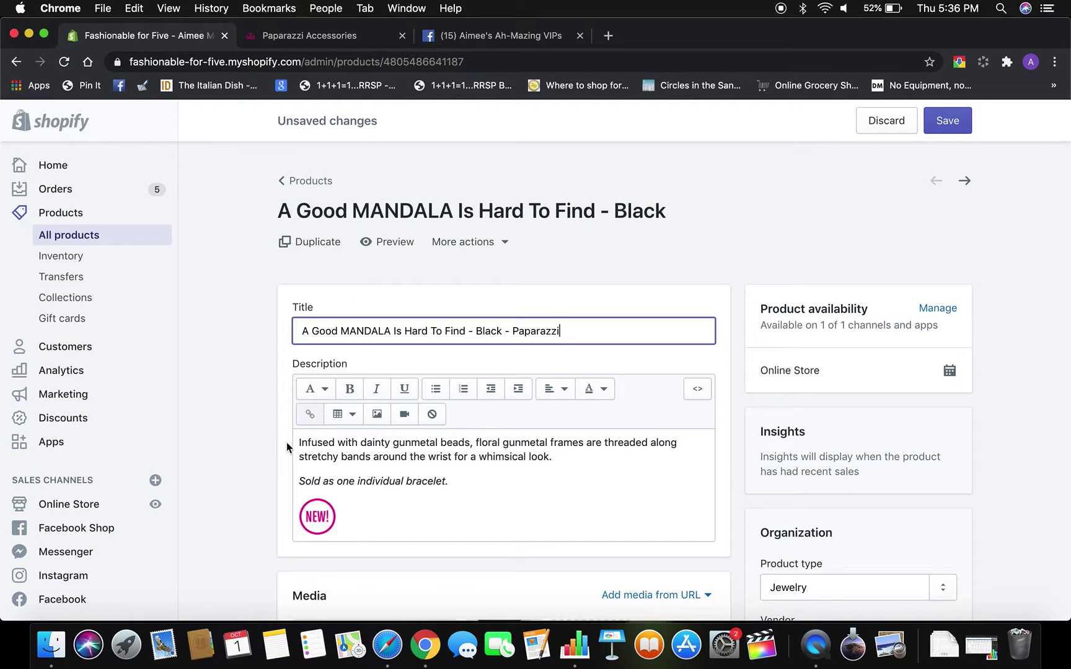
scroll(287, 447, down, 2)
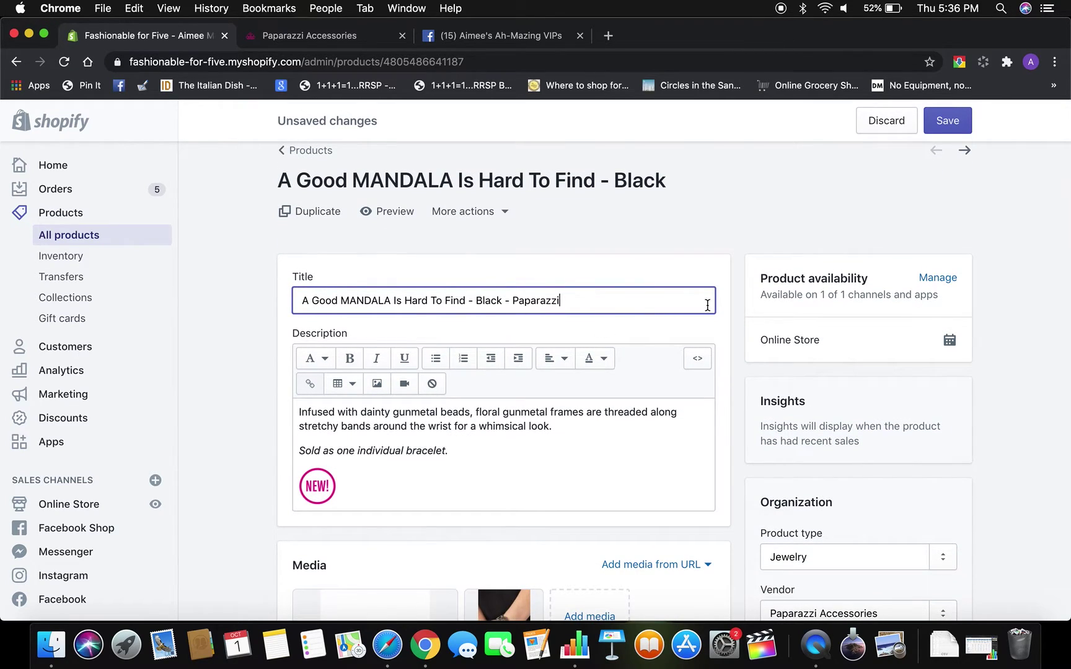
Add Facebook Shop, Messenger, Instagram and Facebook to the product's Online Store availability.
click(938, 277)
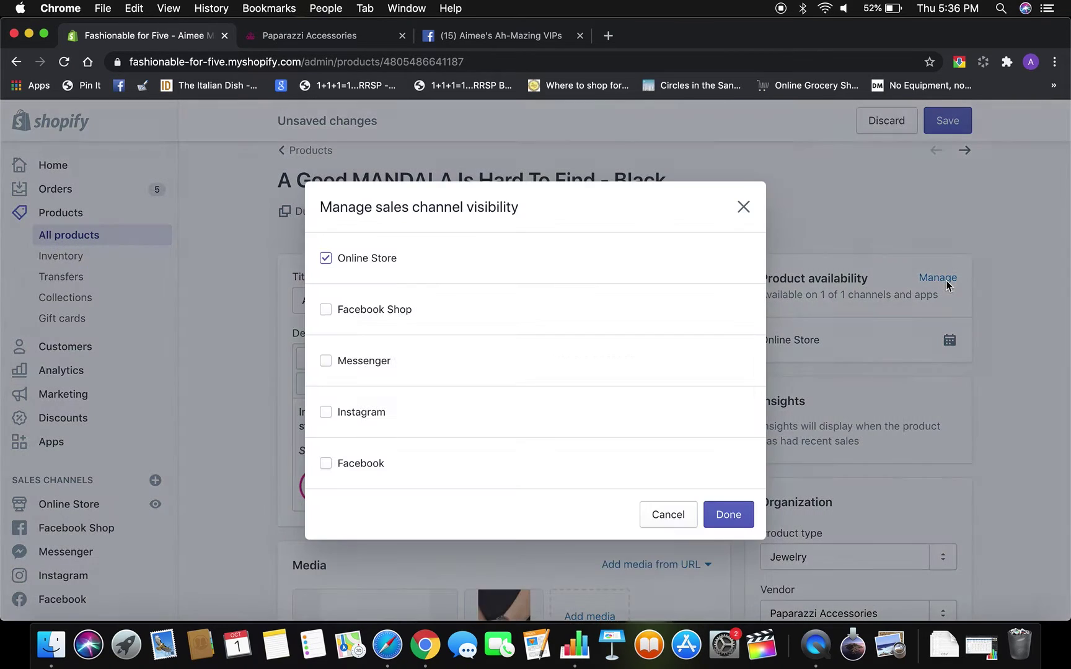
click(385, 312)
click(380, 362)
click(376, 415)
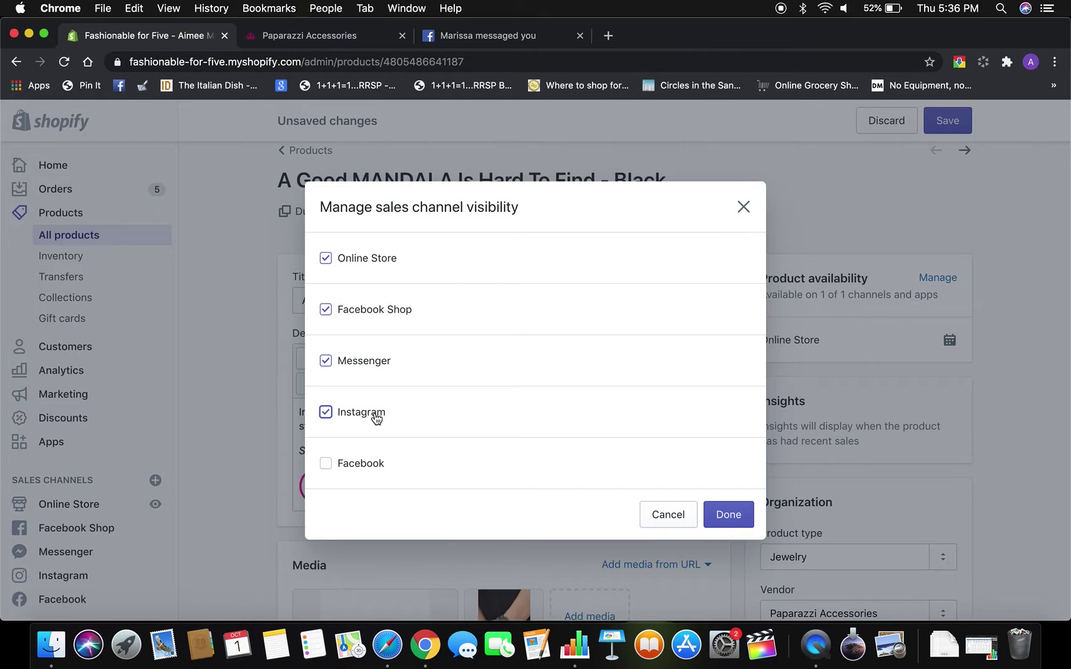
click(372, 464)
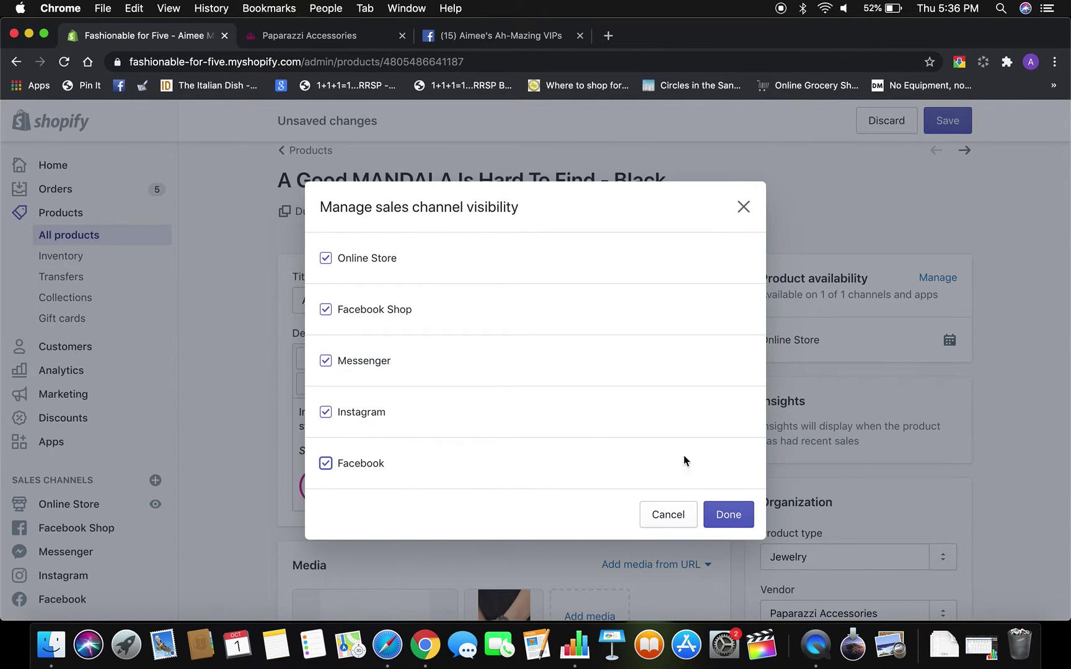
click(731, 513)
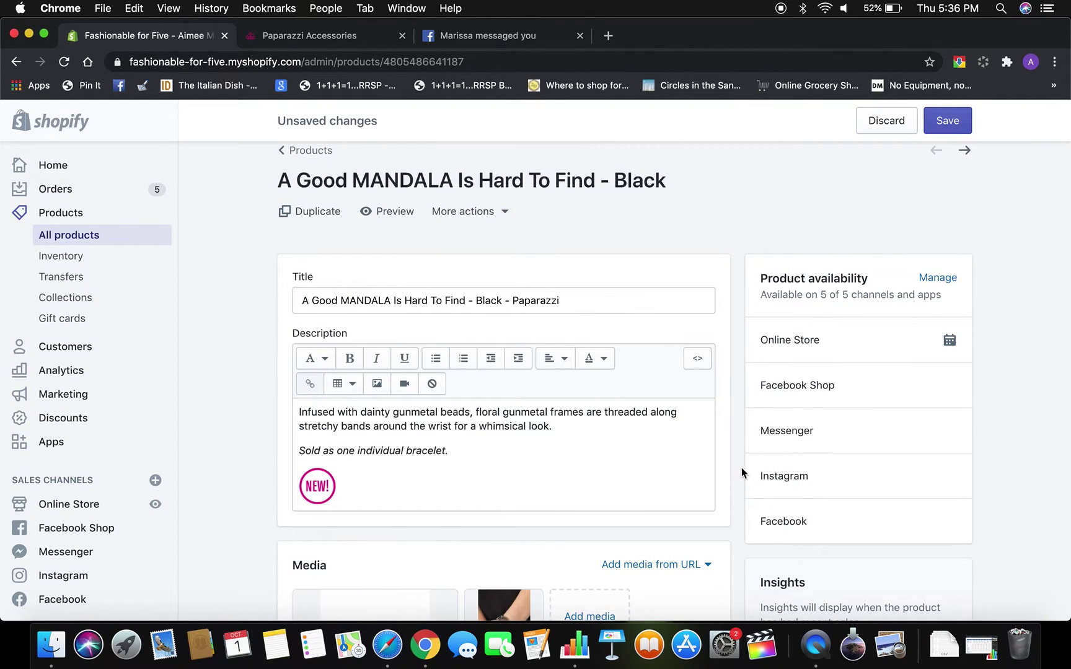
Preview both bracelet photos and drag the wrist photo into the first media slot.
scroll(741, 467, down, 5)
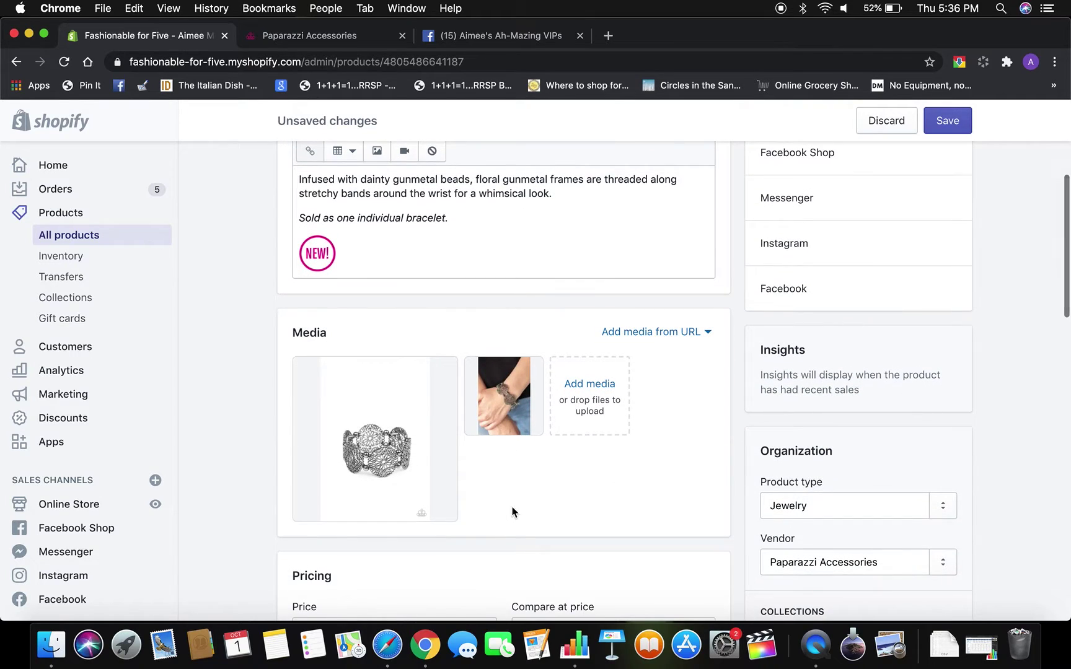
click(426, 458)
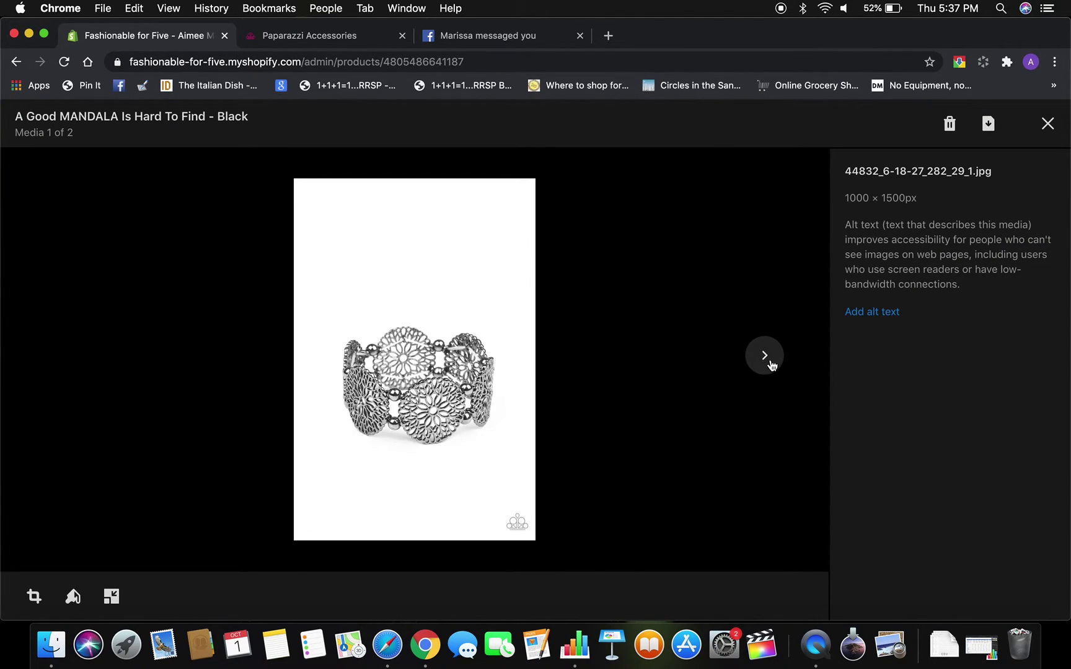
click(764, 356)
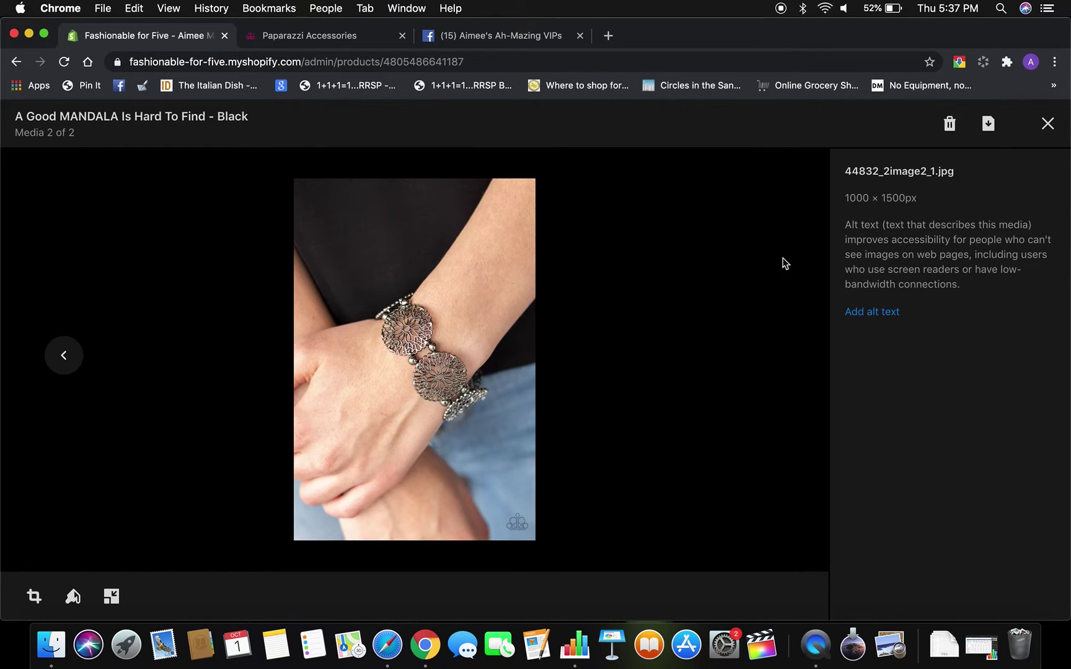
click(1046, 124)
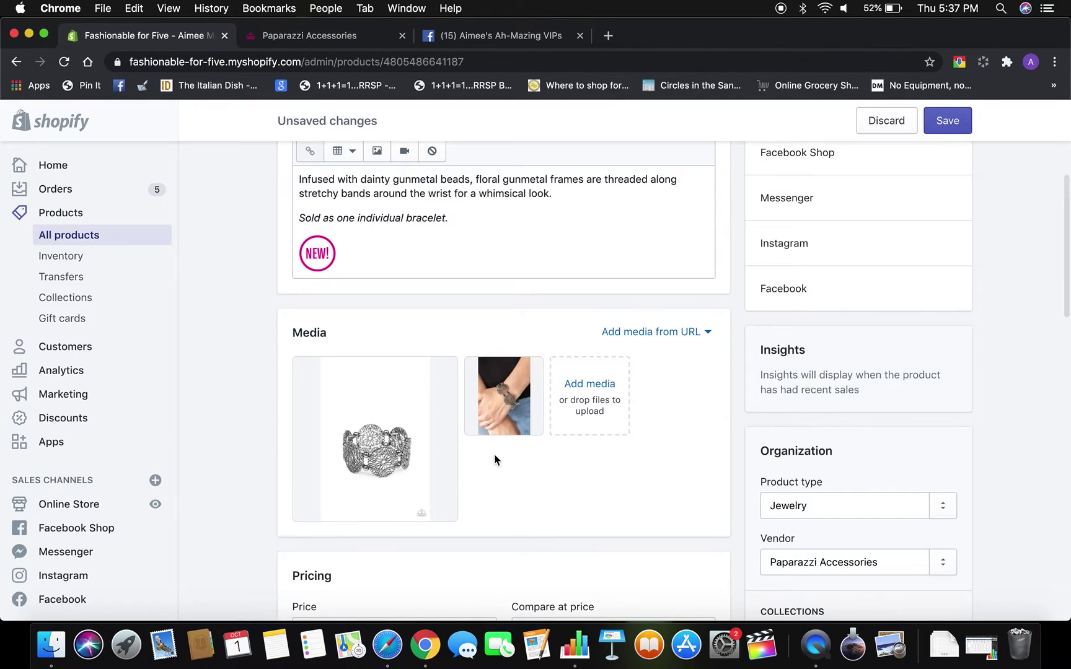
click(513, 422)
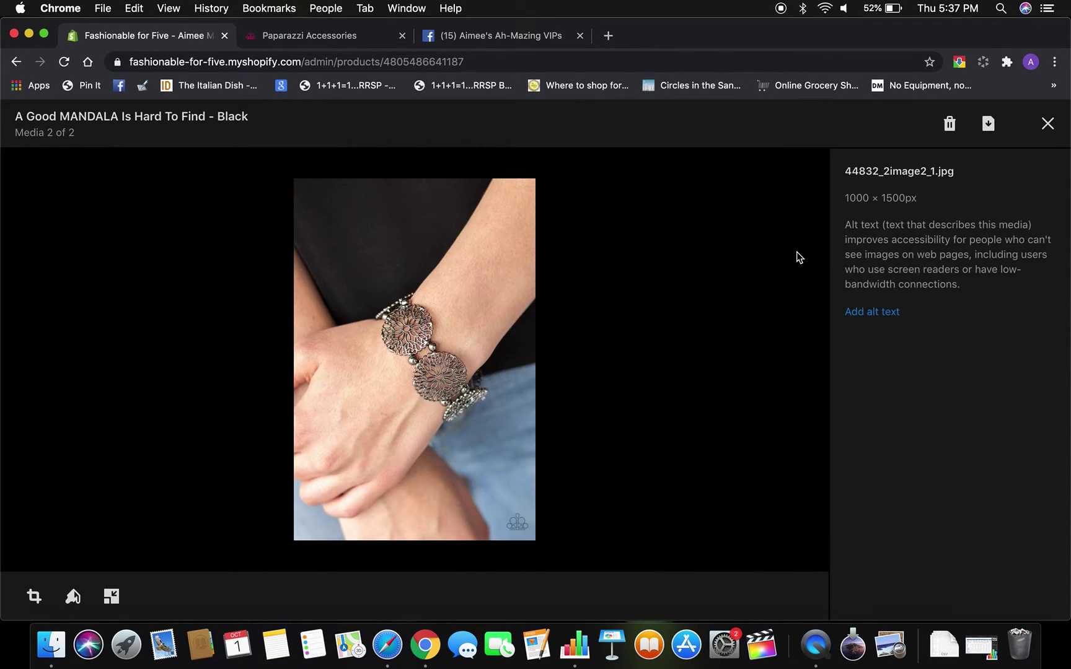
click(1046, 124)
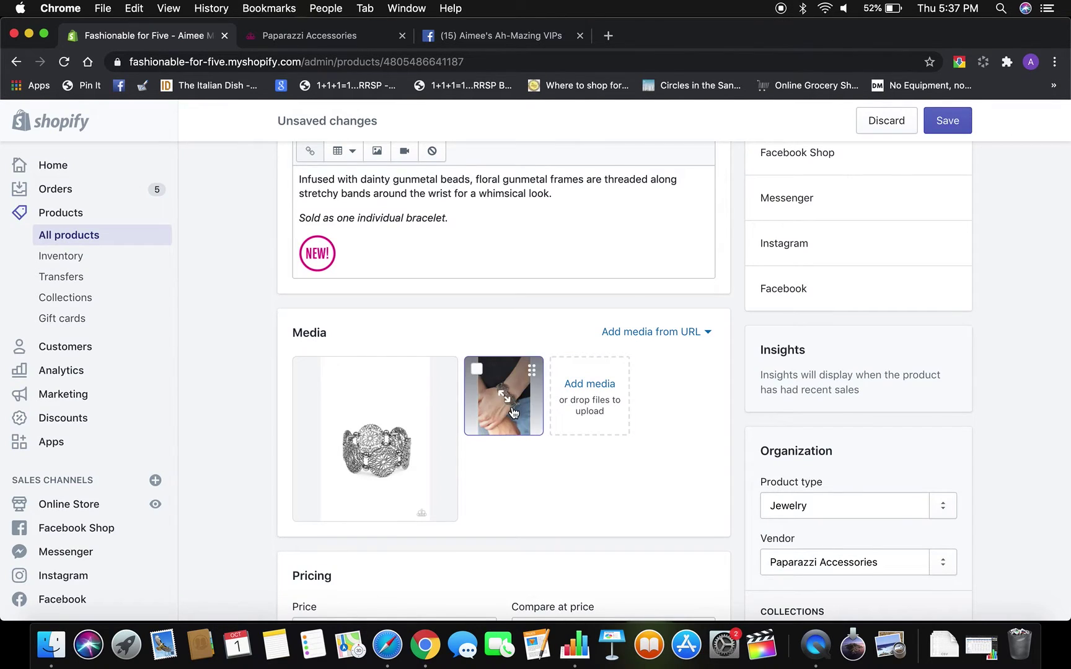
drag(508, 394, 345, 415)
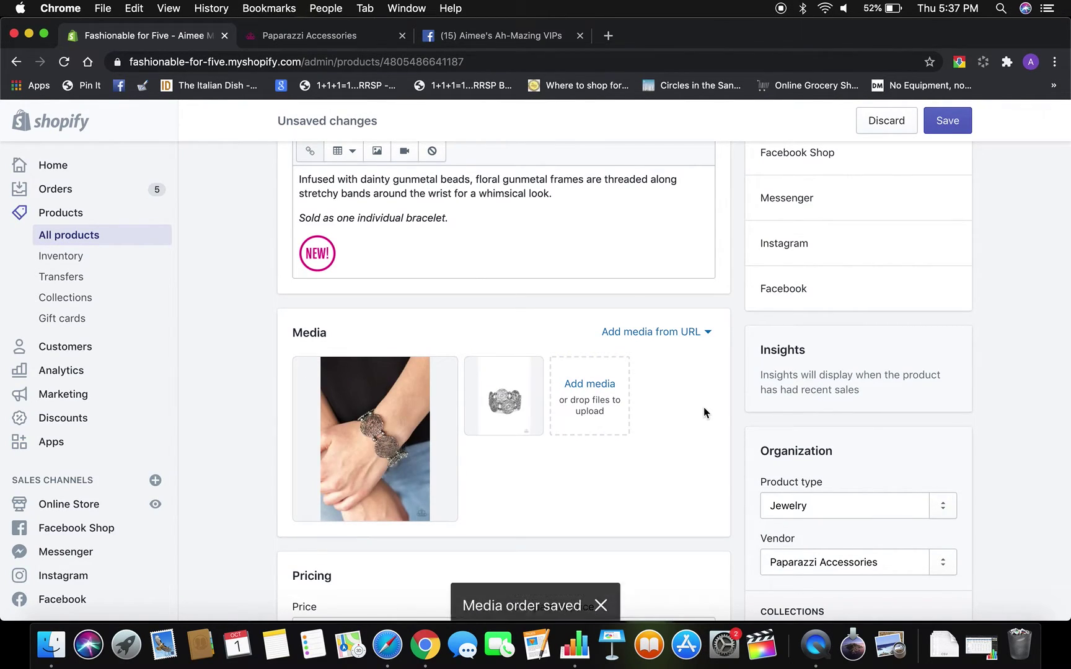
scroll(729, 459, down, 5)
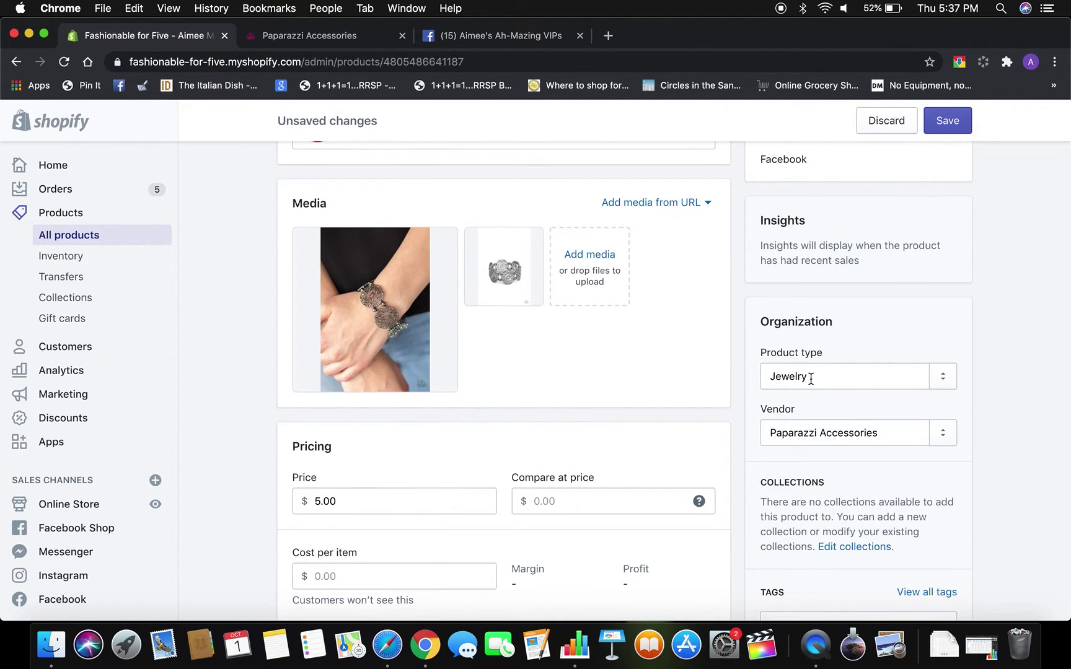
Replace the Jewelry product type with Bracelet, picked from the suggestions after typing 'Brac'.
click(865, 379)
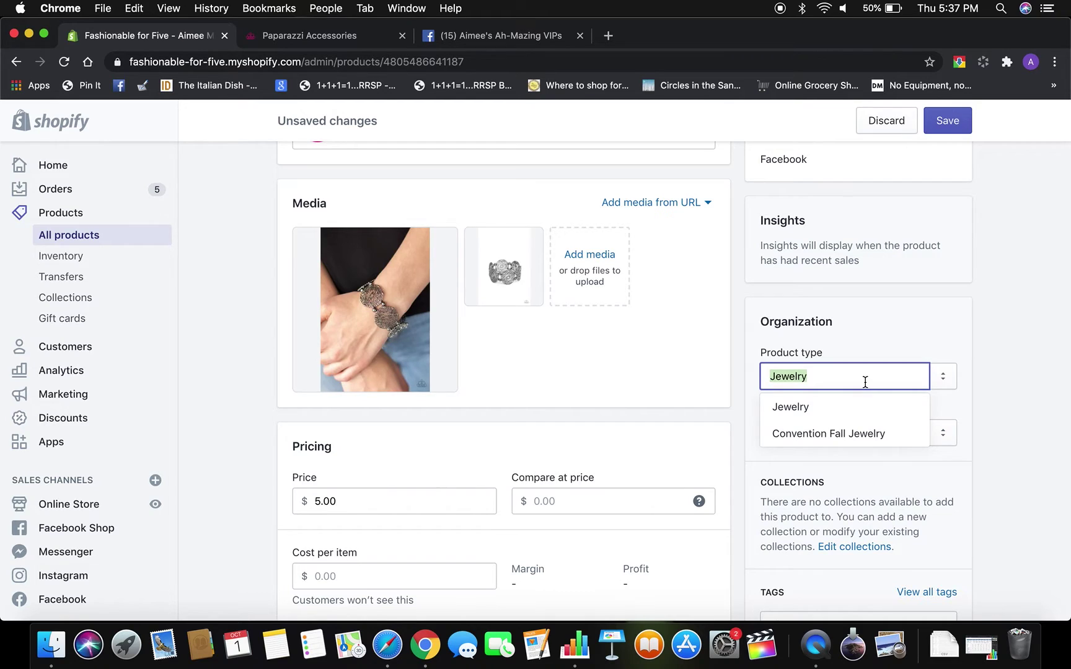
key(BackSpace)
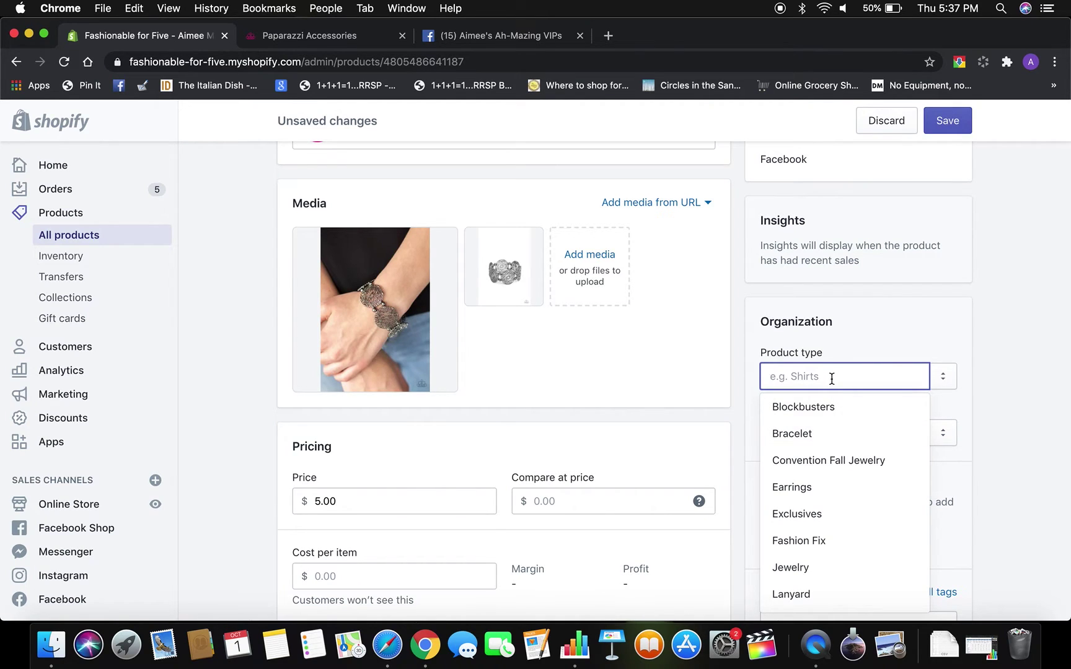
text(Earring)
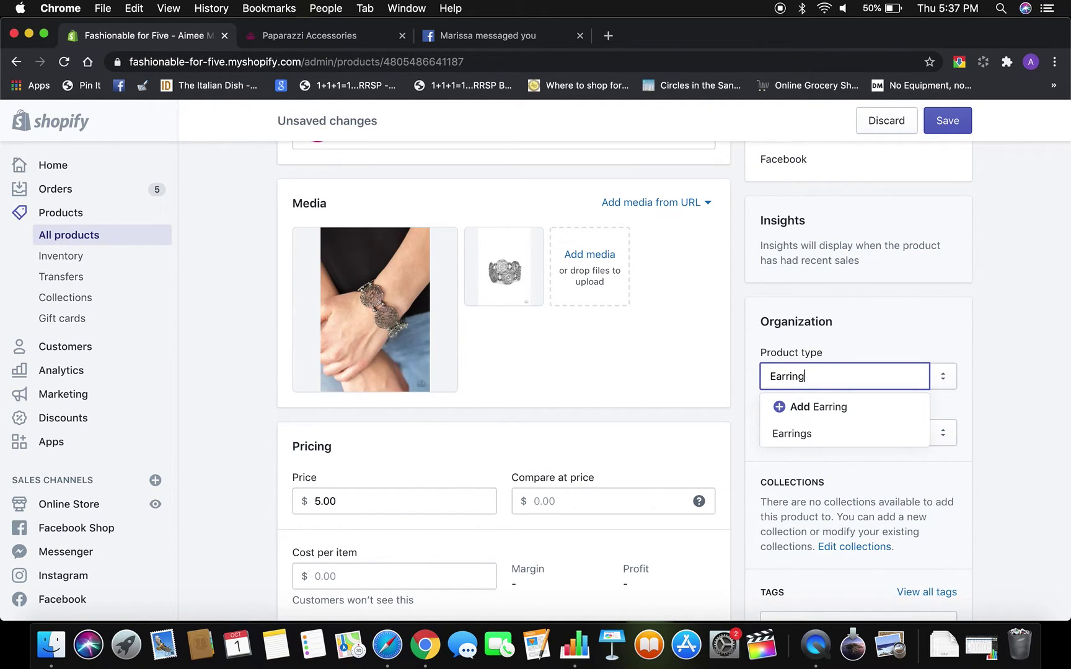
double_click(826, 377)
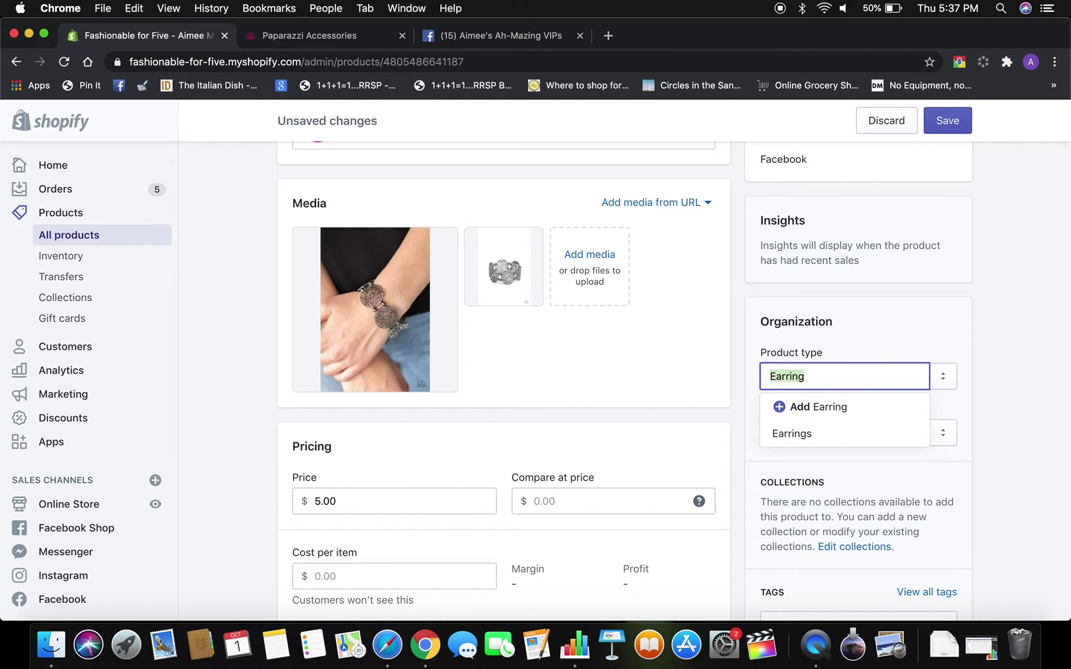
text(Brac)
click(811, 430)
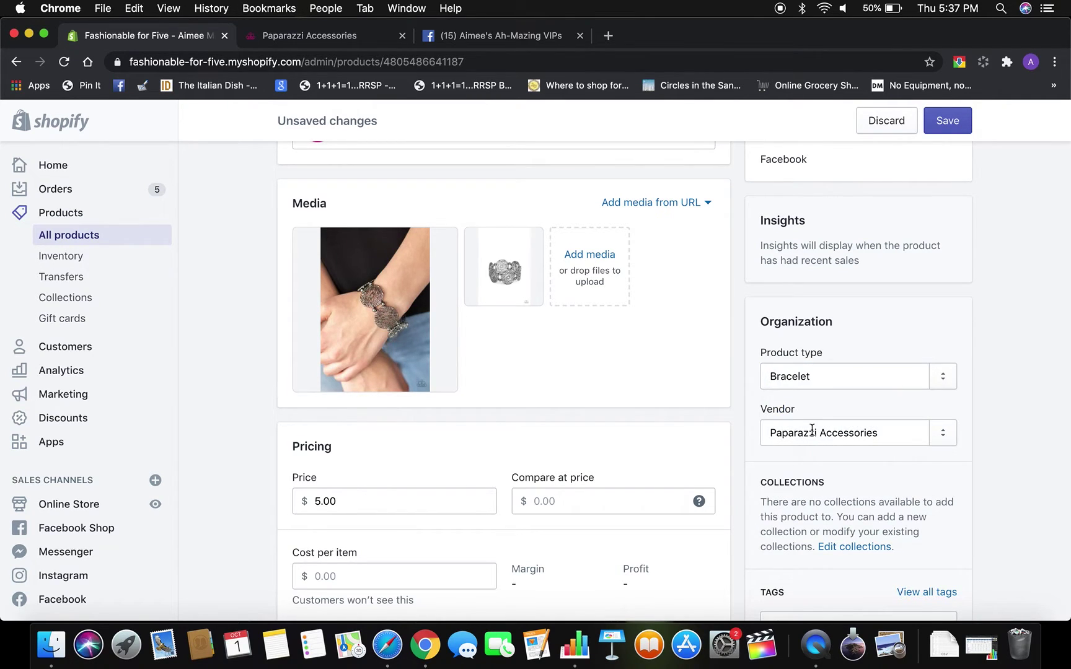
scroll(737, 518, down, 4)
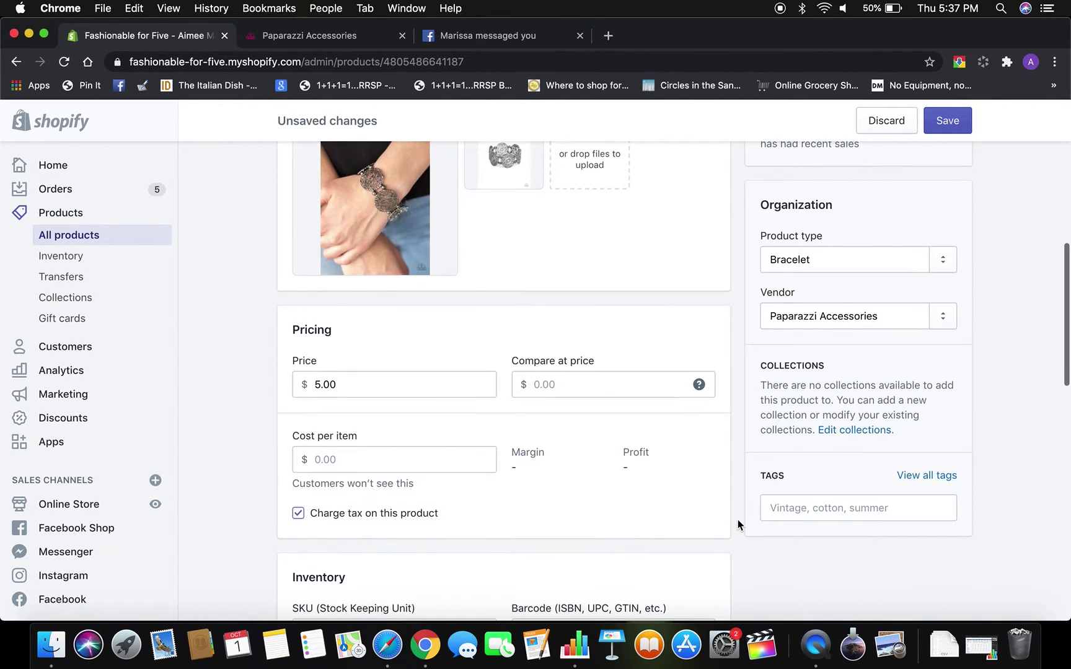
Add 'gunmetal' as a tag in the product's Tags field.
scroll(737, 519, up, 1)
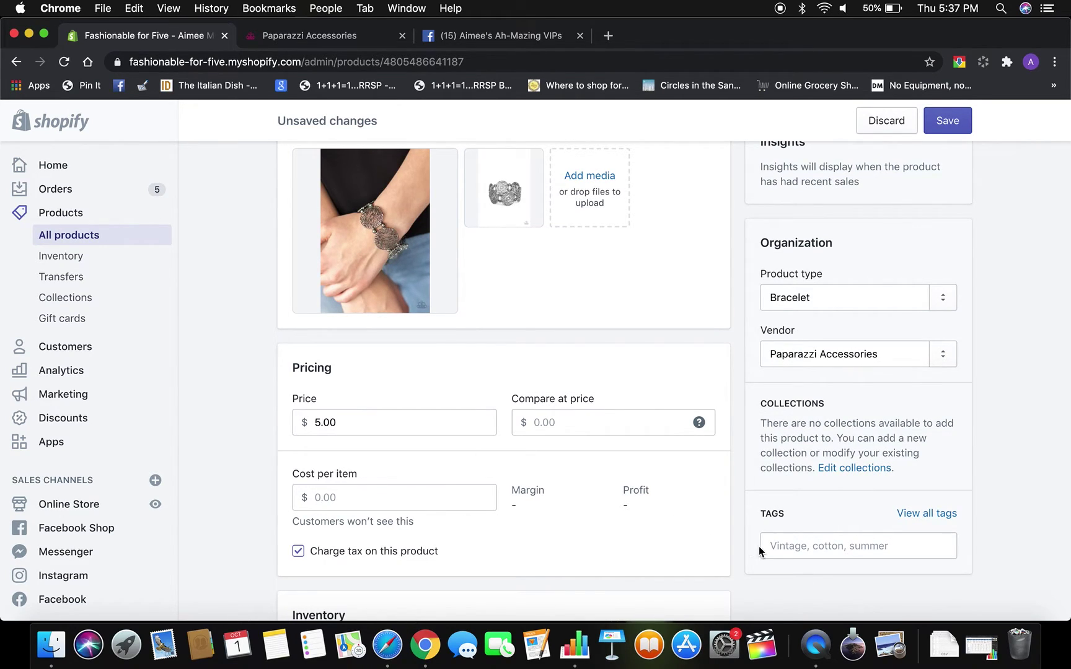
click(813, 546)
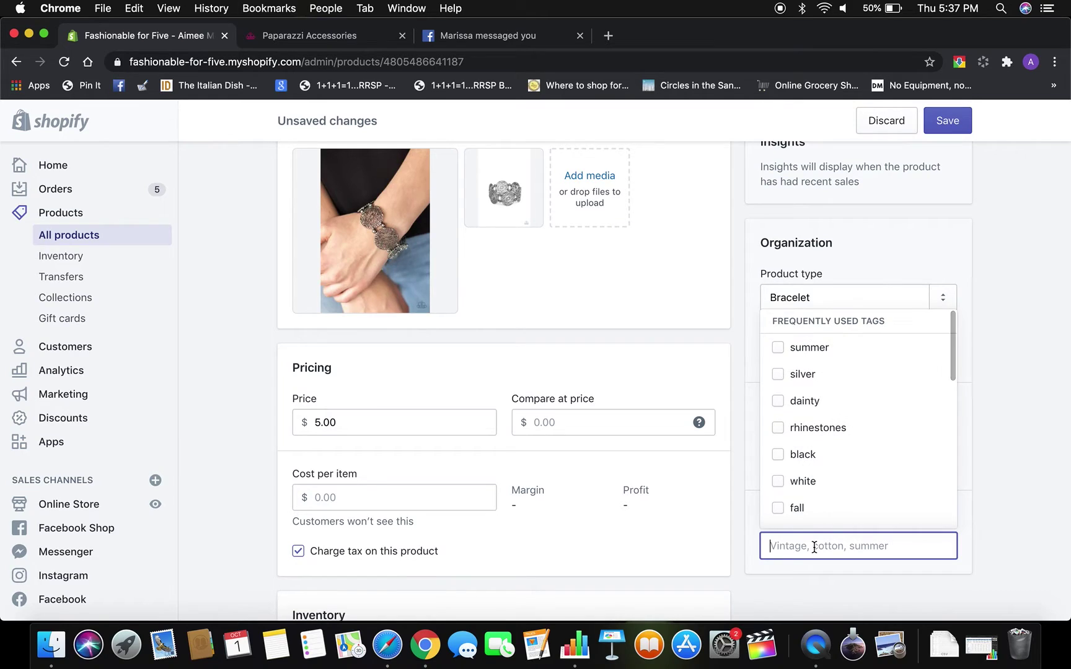
text(gunmetal)
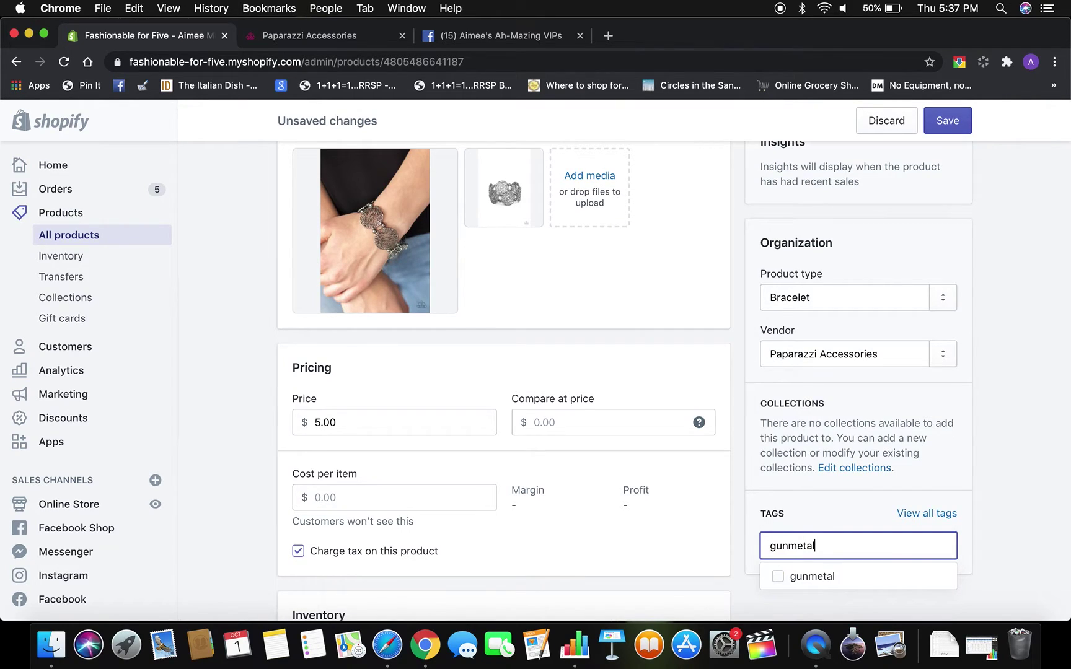
key(Return)
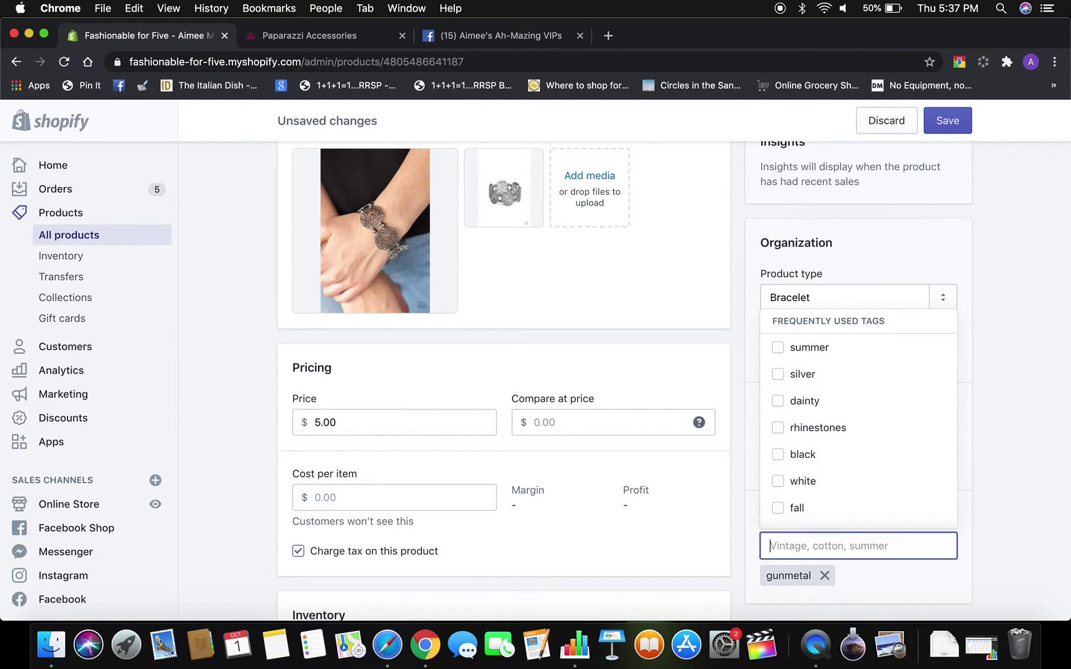
Load the aimeesbling.com storefront in a new tab and dismiss its product search.
click(608, 35)
text(aime)
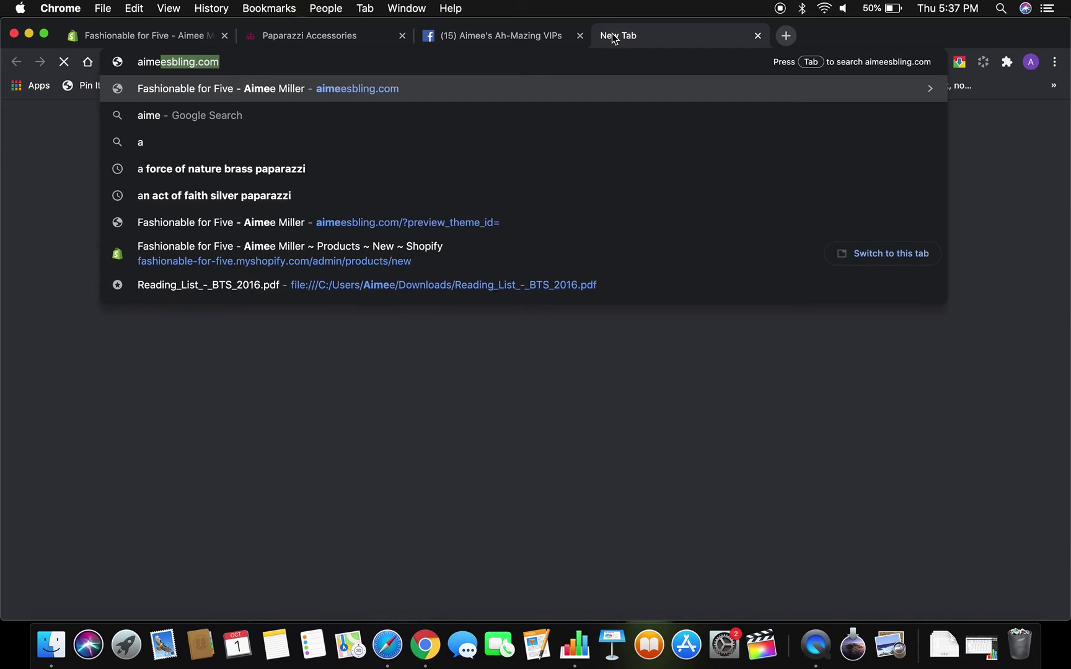
text(e)
key(Return)
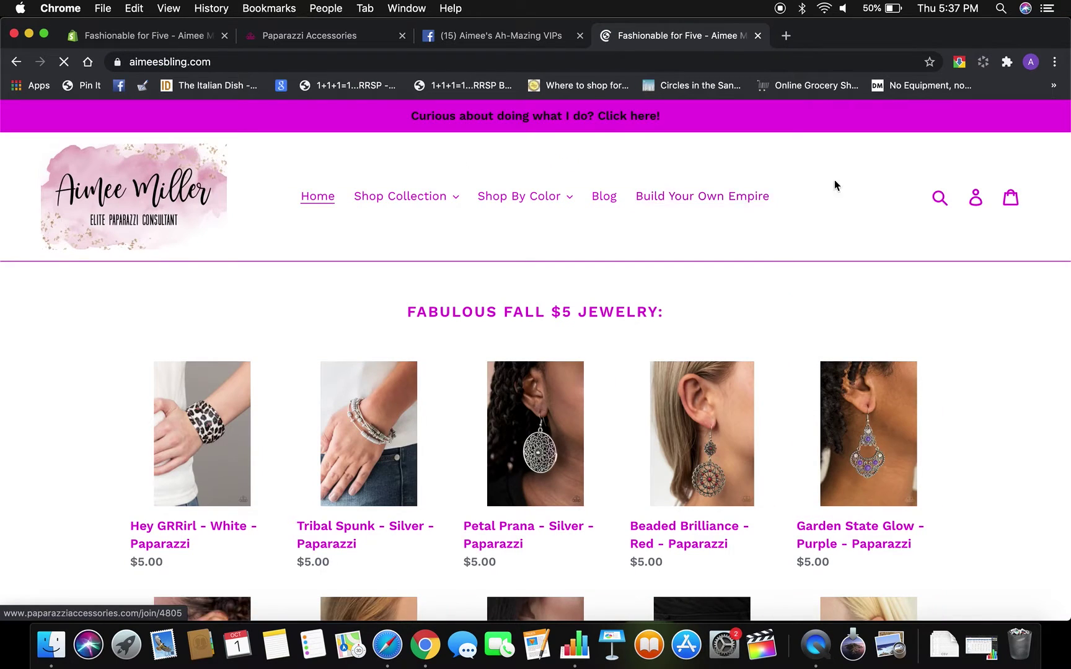
click(946, 201)
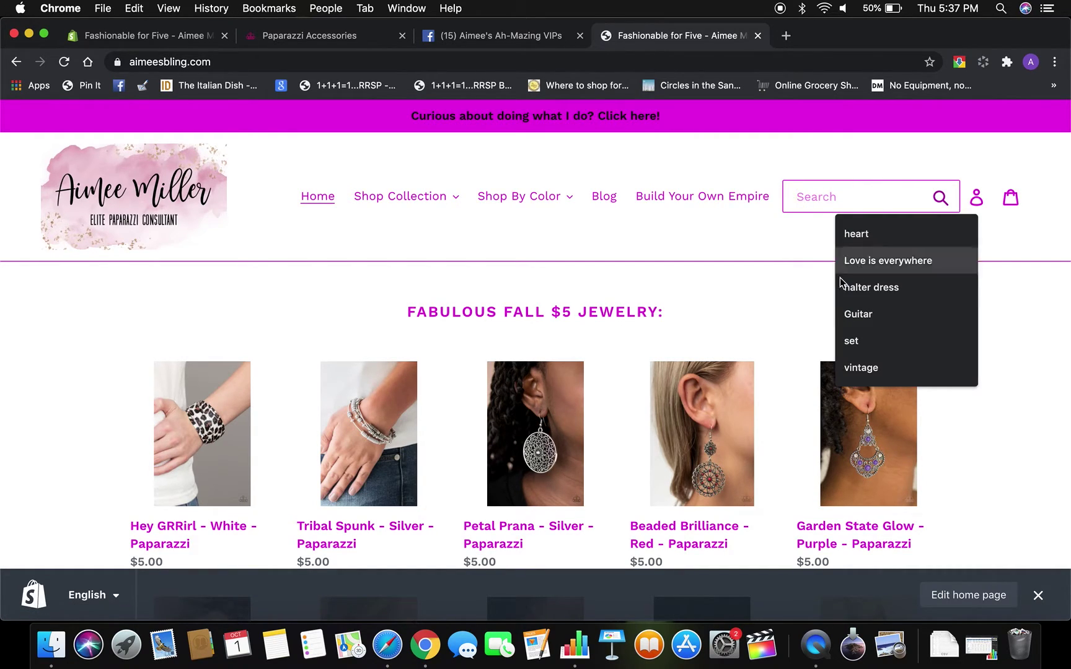
click(783, 157)
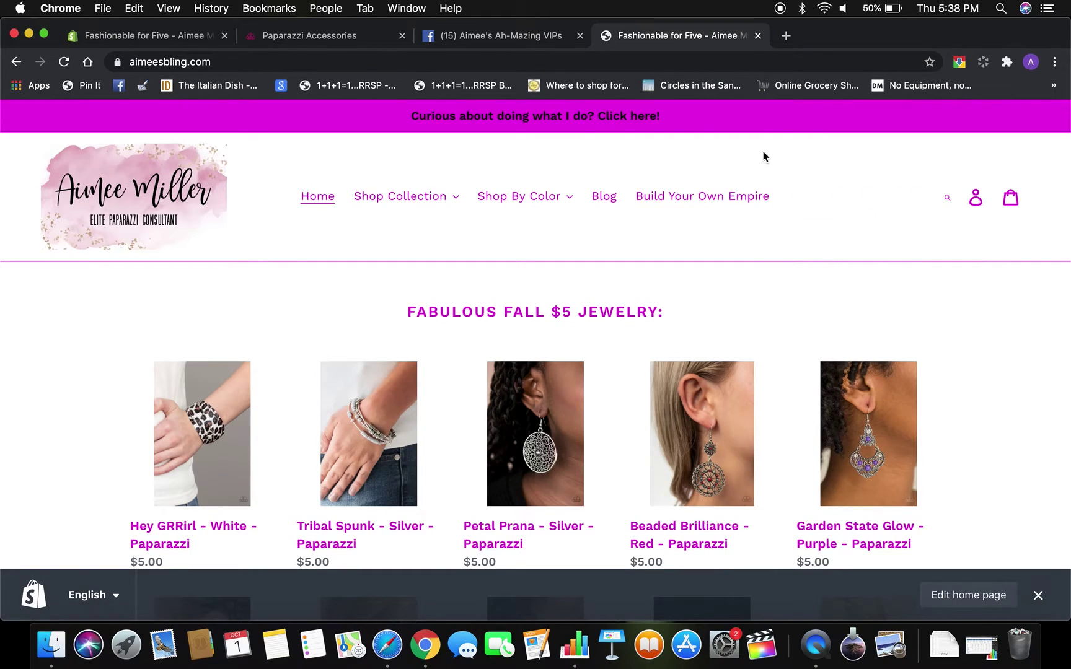
Check the VIP Facebook group and Paparazzi order history, then return to the bracelet editor.
click(519, 39)
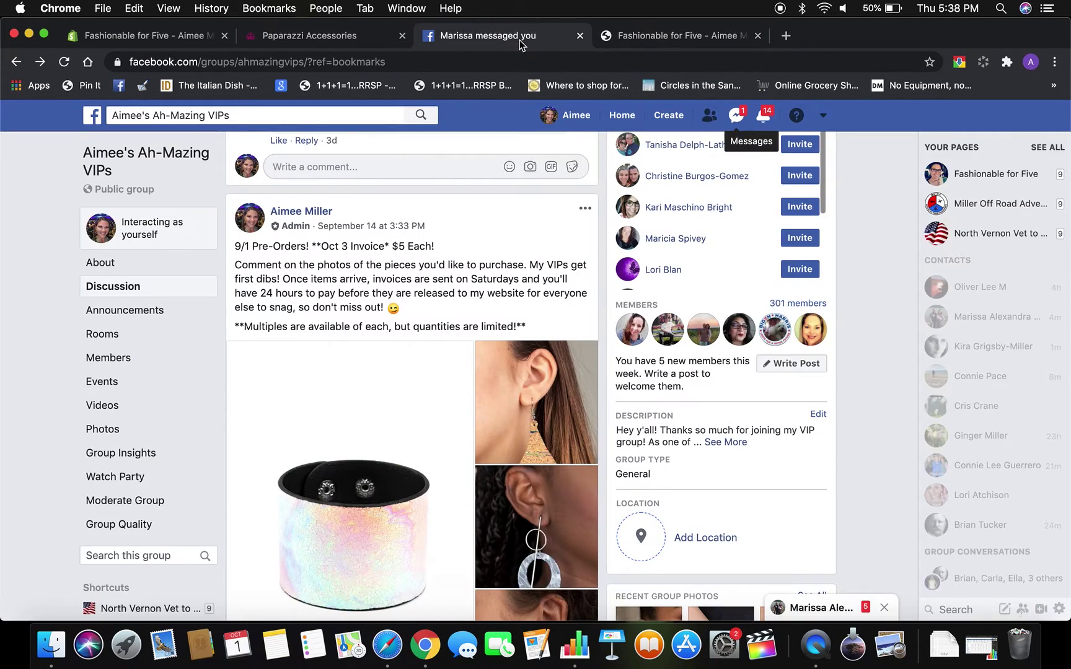
click(184, 36)
click(310, 36)
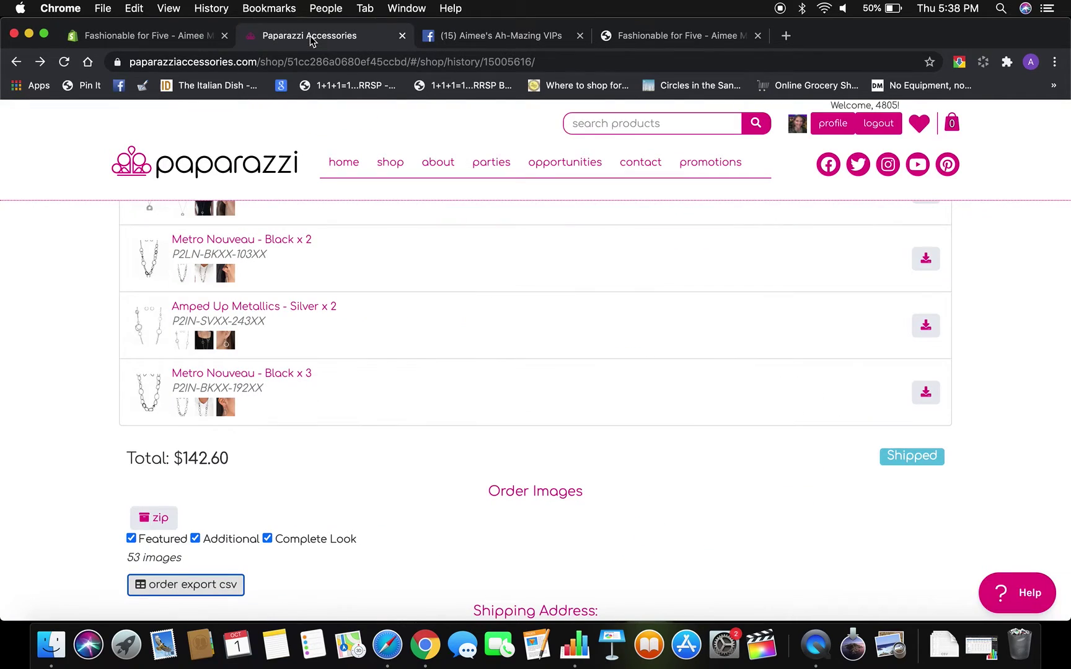
click(168, 42)
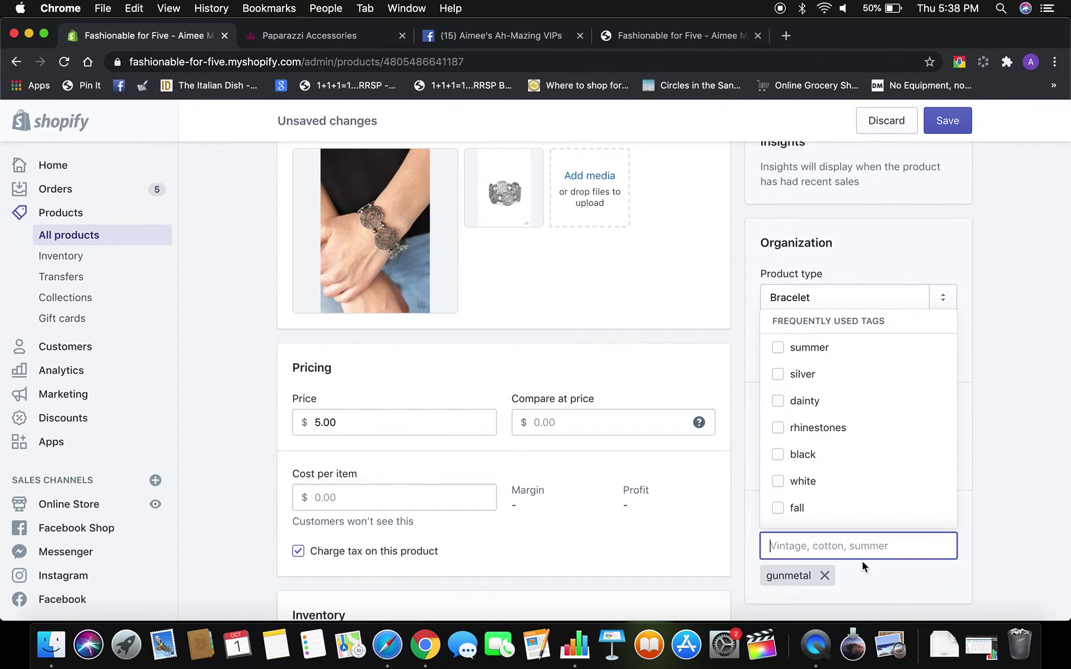
Add 'black' as a tag on the bracelet.
text(black)
key(Return)
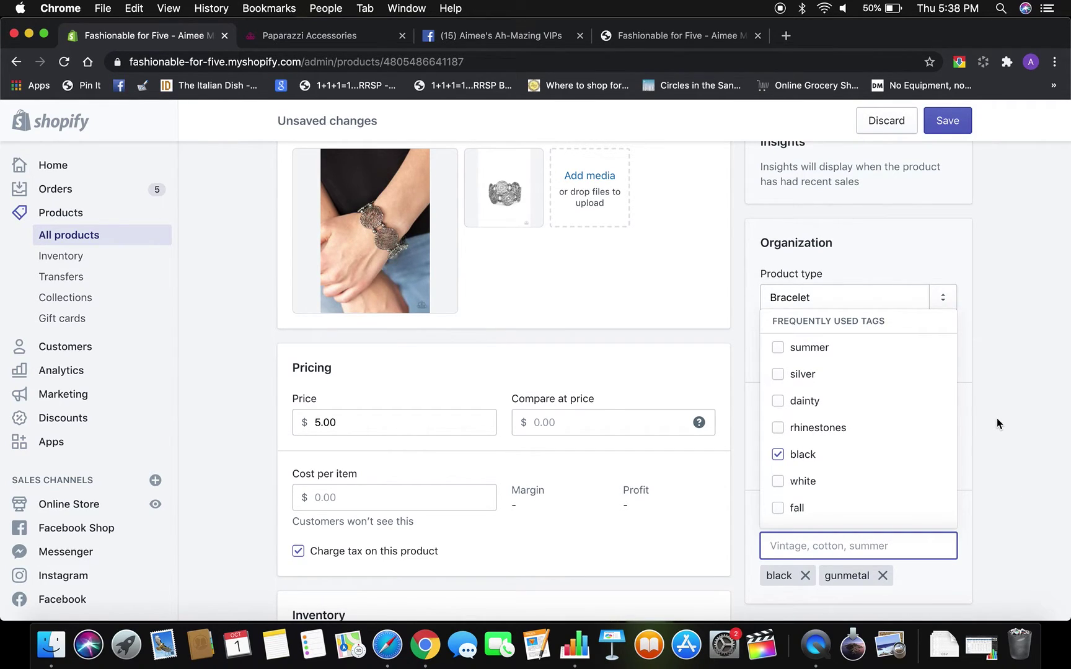
scroll(996, 418, up, 2)
scroll(996, 418, down, 2)
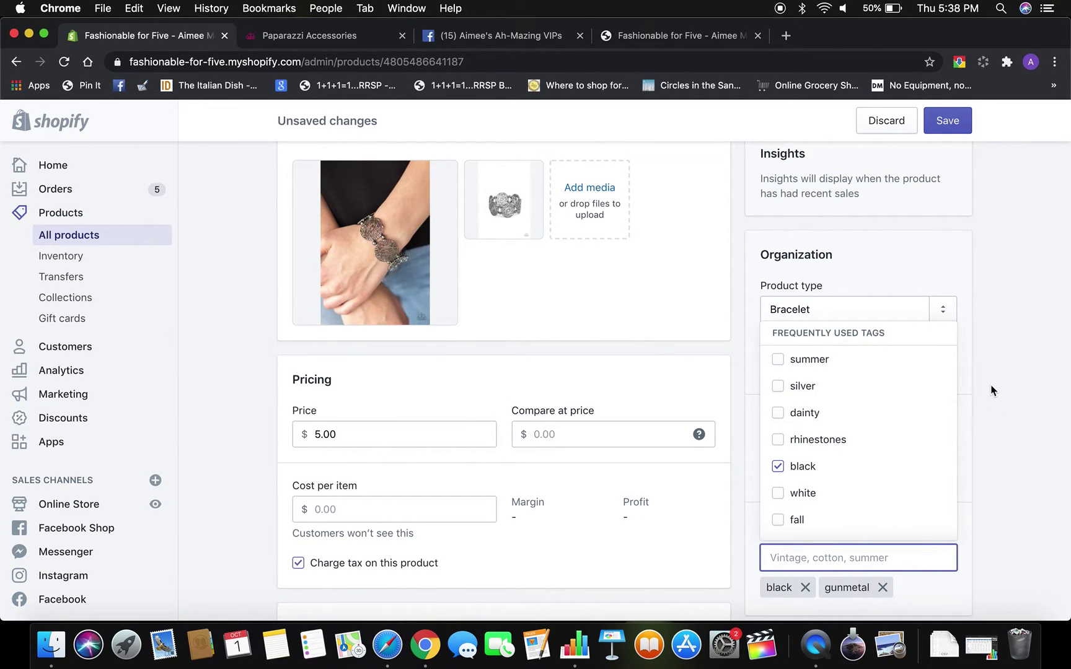
scroll(990, 384, up, 3)
scroll(990, 379, up, 5)
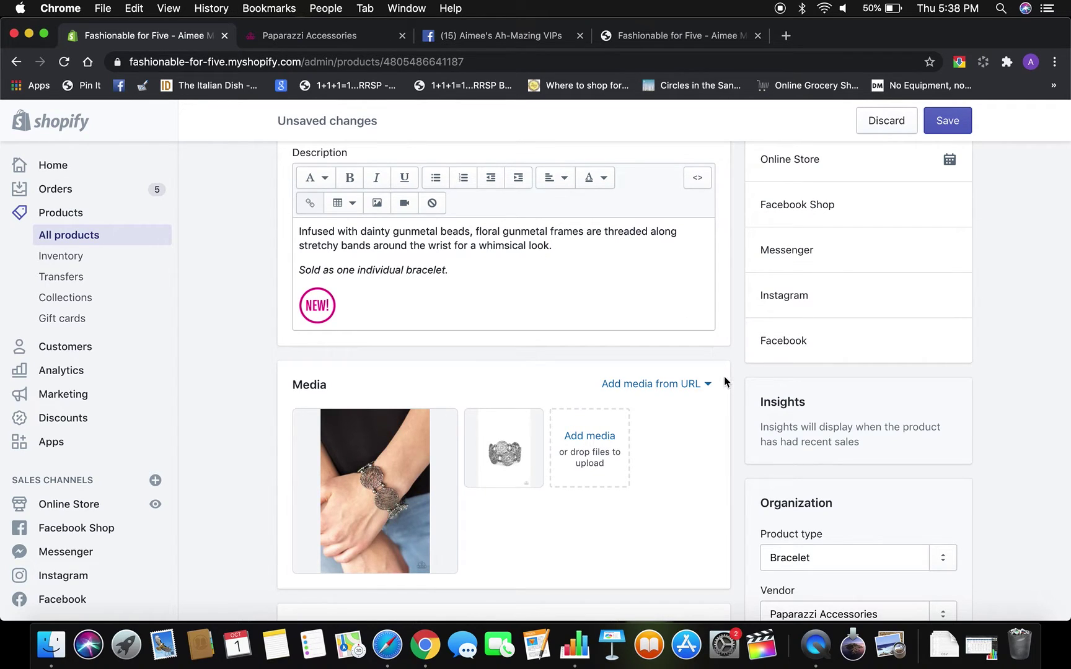
scroll(735, 390, down, 6)
scroll(735, 390, down, 2)
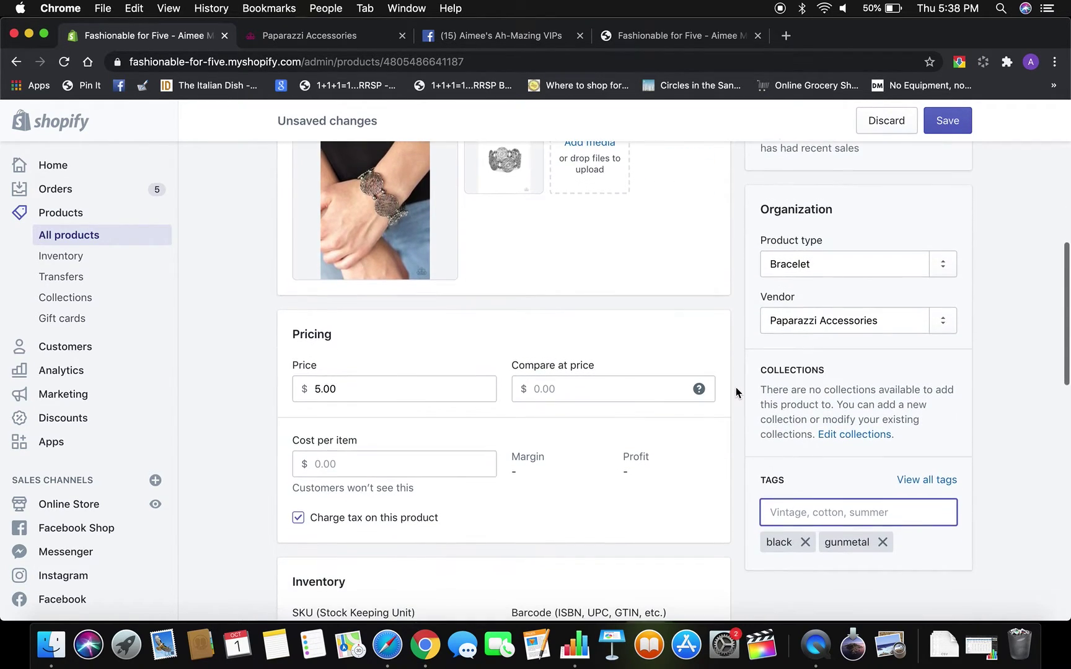
Add the tags stretchy, floral and fall, then switch to the aimeesbling.com storefront.
text(stretchy)
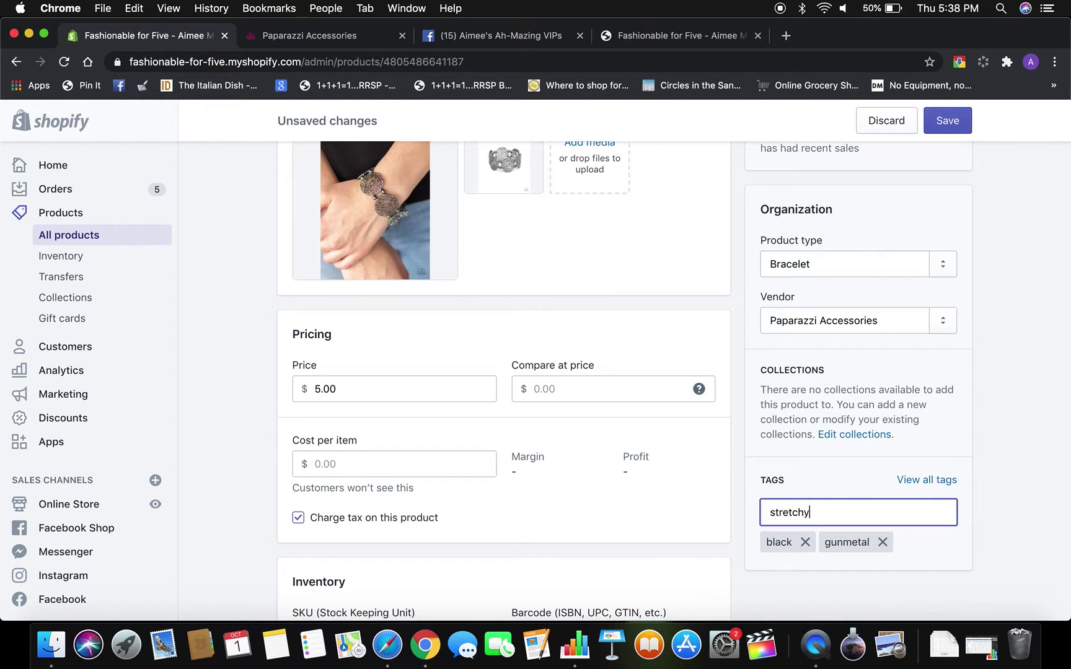
key(Return)
text(floral)
key(Return)
text(fall)
key(Return)
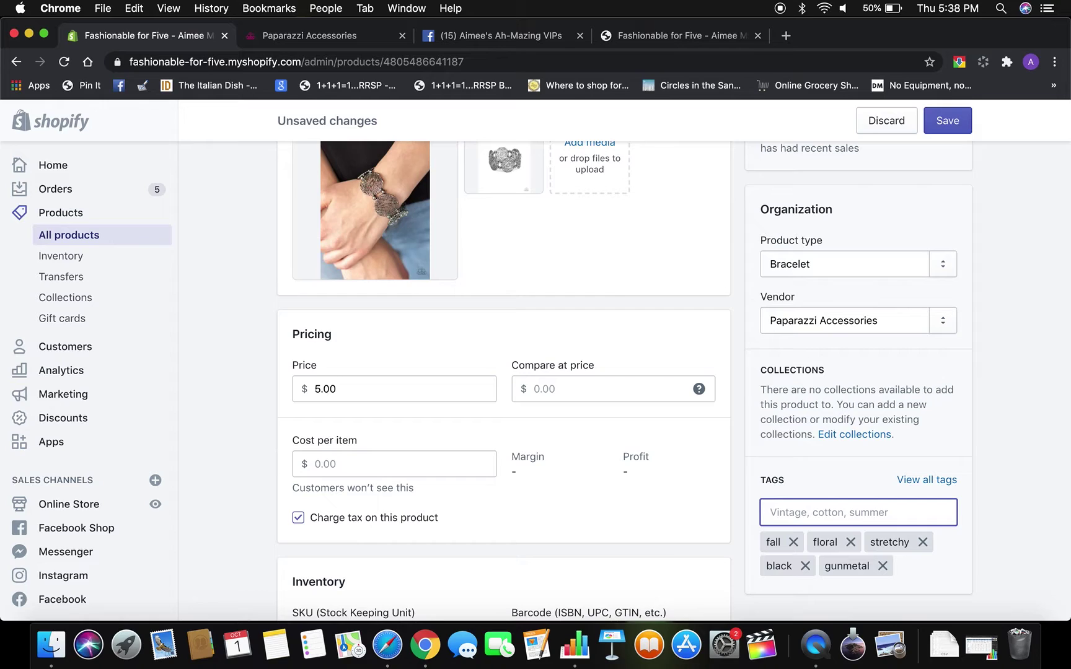
click(713, 37)
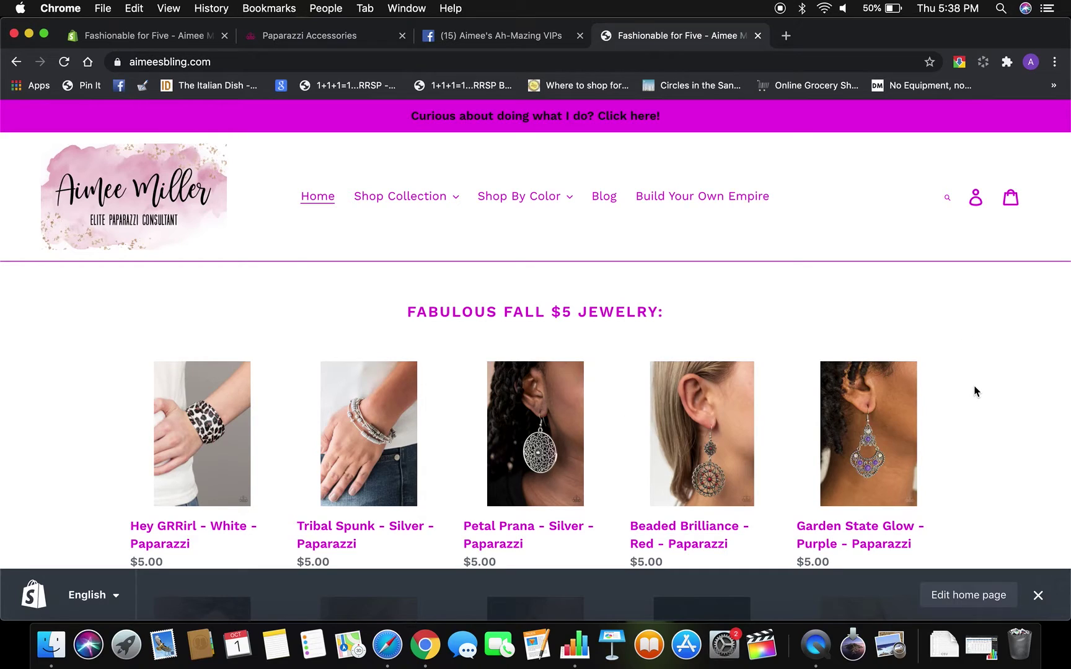
Scroll through the Fabulous Fall $5 Jewelry items, like Tribal Spunk - Silver, on the homepage.
scroll(974, 391, down, 1)
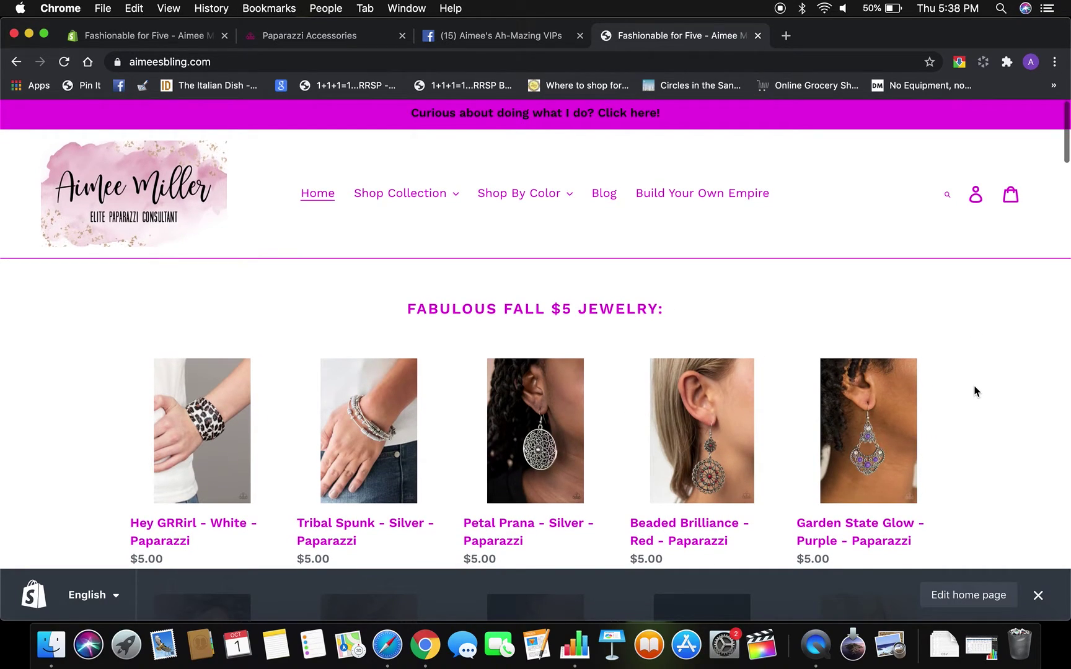
scroll(974, 391, down, 5)
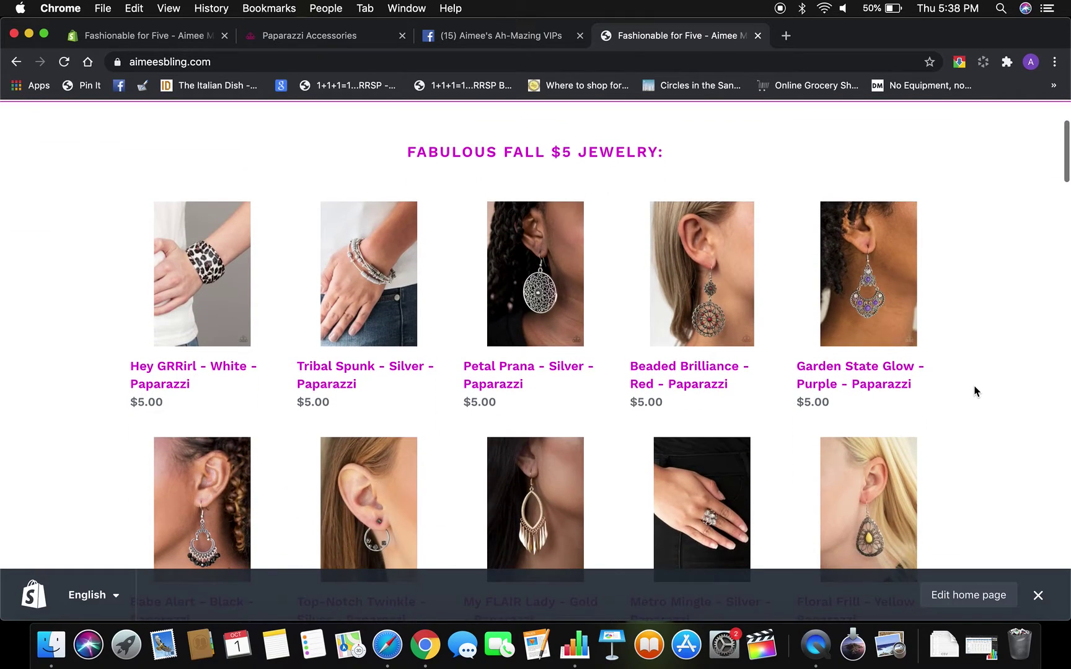
scroll(975, 390, up, 2)
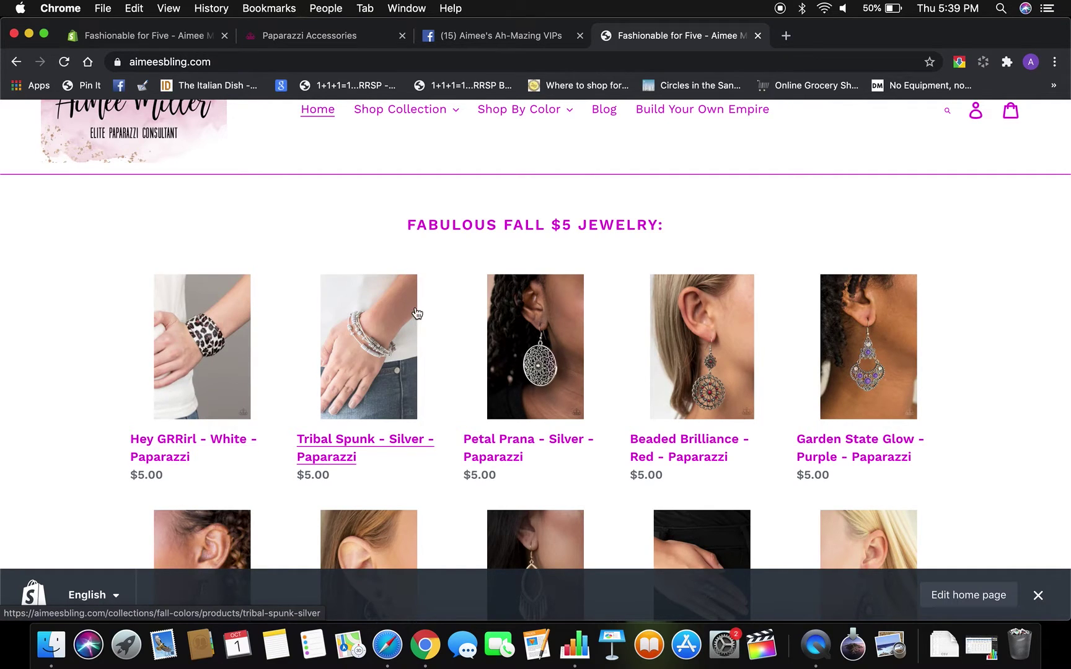
Back in the bracelet editor, change the SKU from P9WH-BKXX-179XX to B767.
click(124, 36)
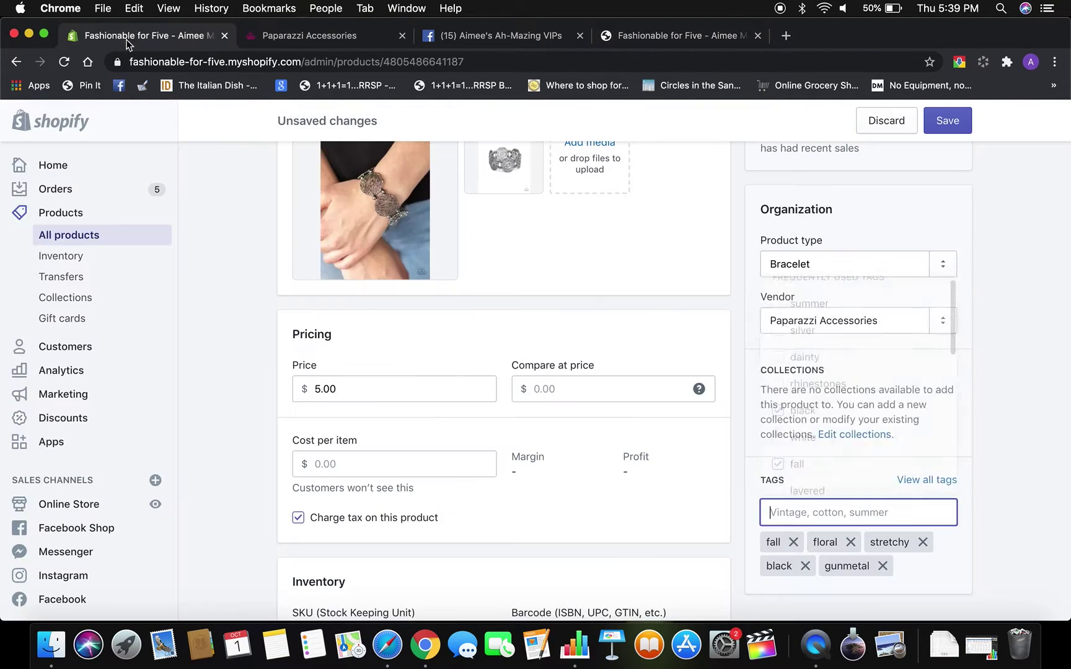
click(737, 418)
scroll(738, 419, down, 3)
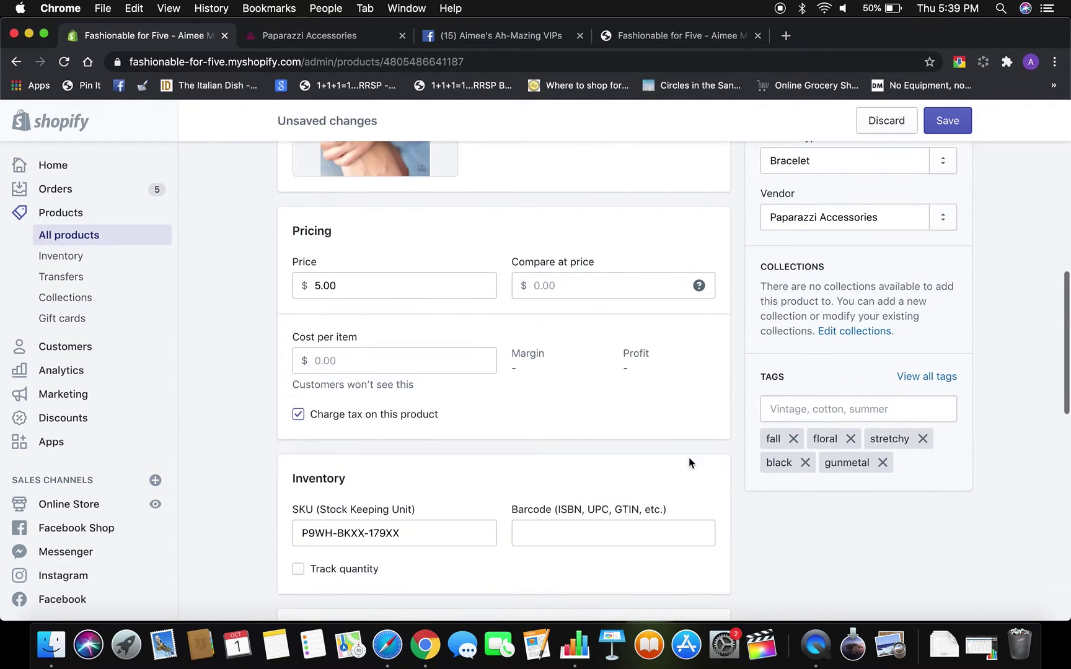
triple_click(434, 536)
key(BackSpace)
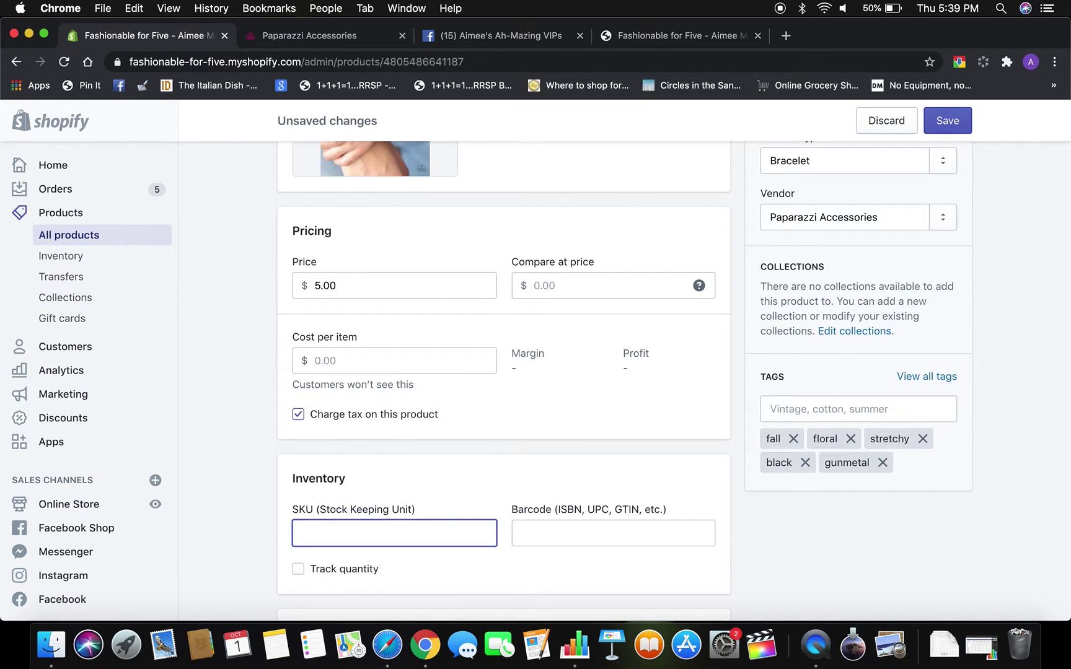
text(B)
text(767)
Turn on Track quantity for the bracelet.
scroll(268, 509, down, 5)
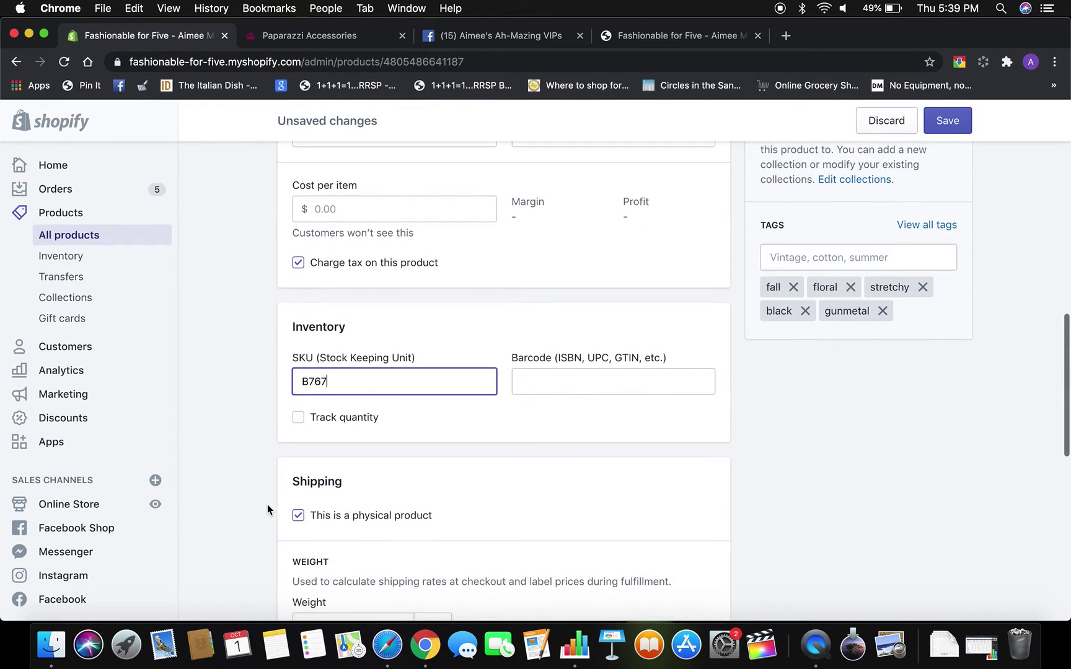
click(361, 421)
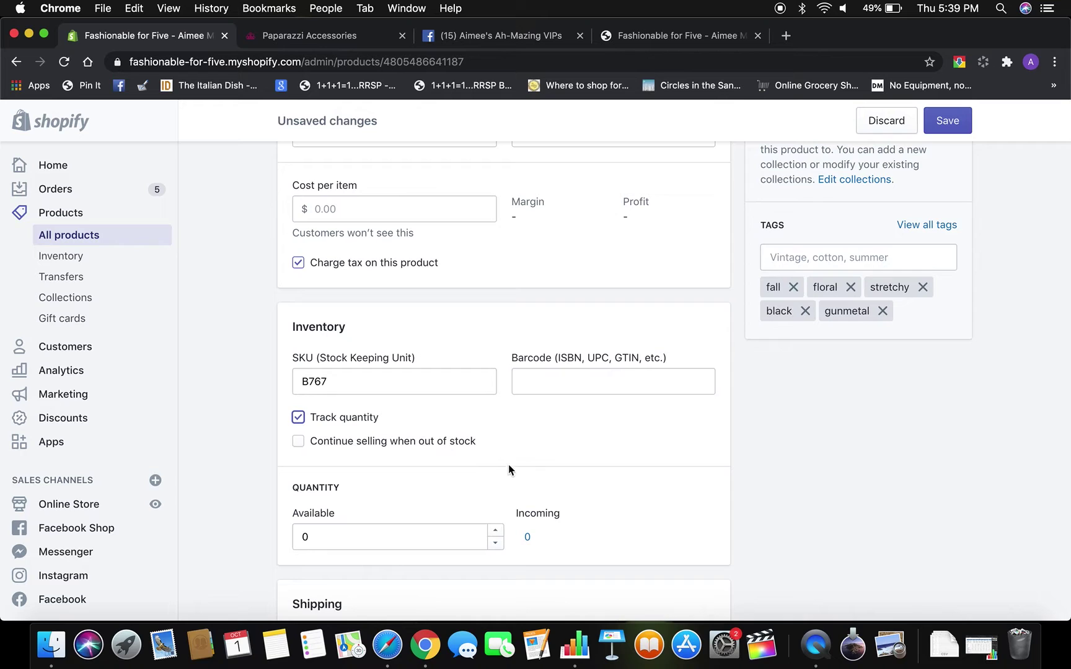
scroll(259, 305, up, 15)
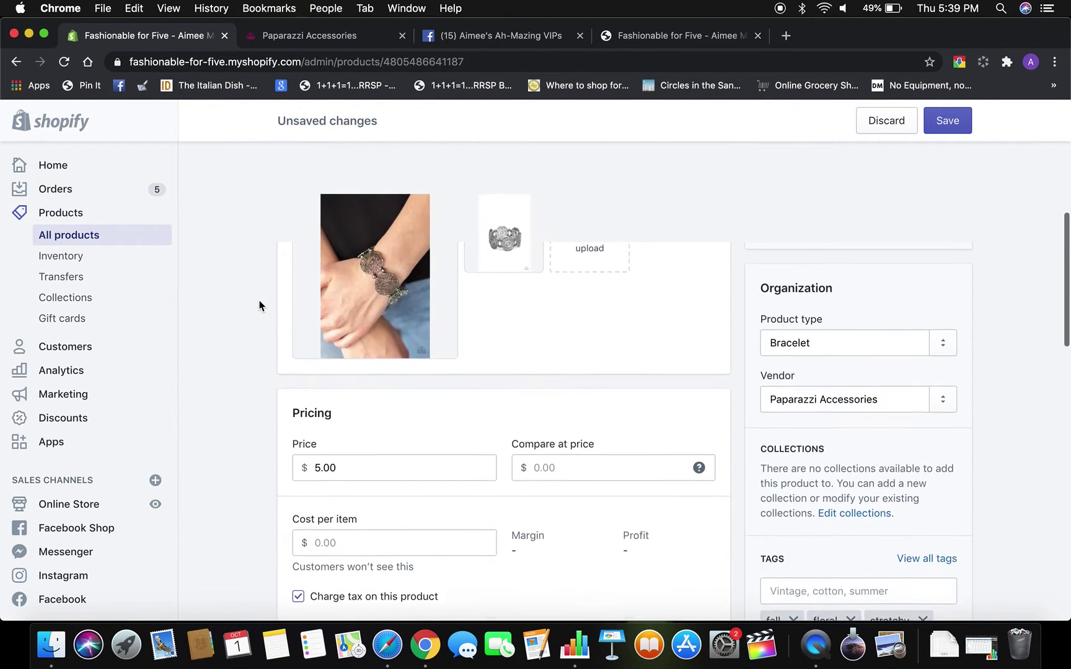
click(303, 40)
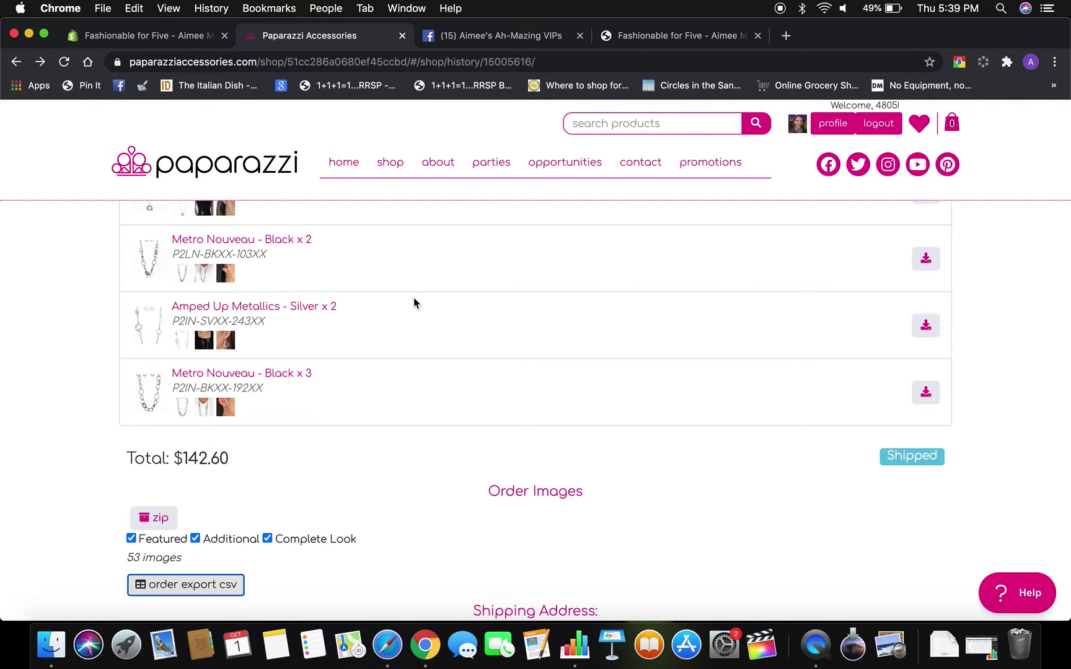
scroll(413, 302, up, 10)
scroll(413, 302, up, 4)
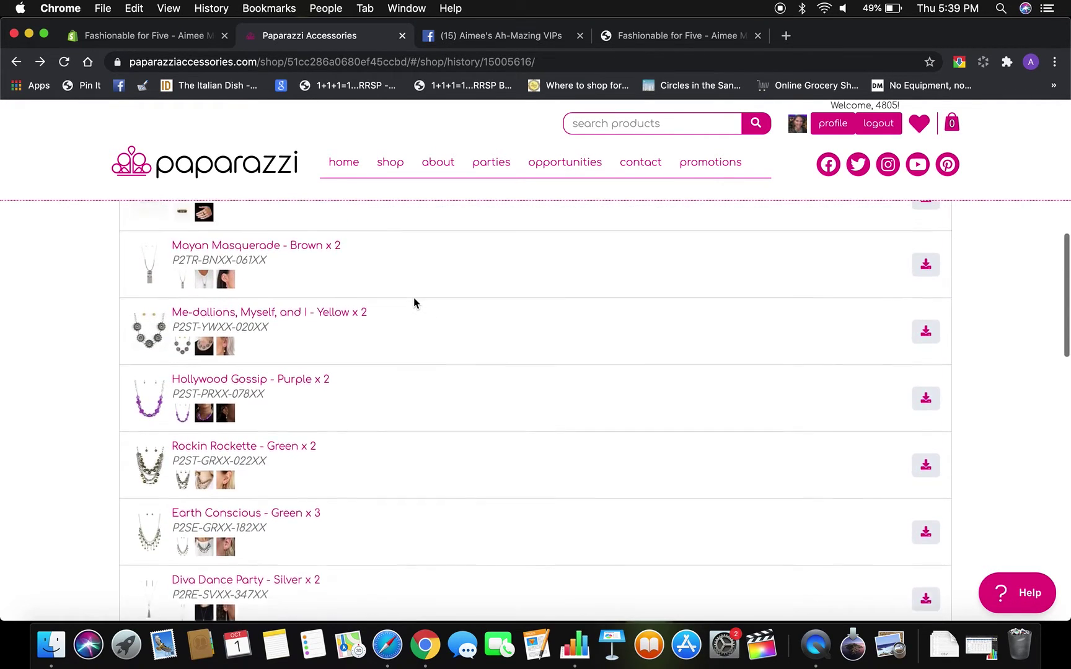
scroll(413, 303, up, 5)
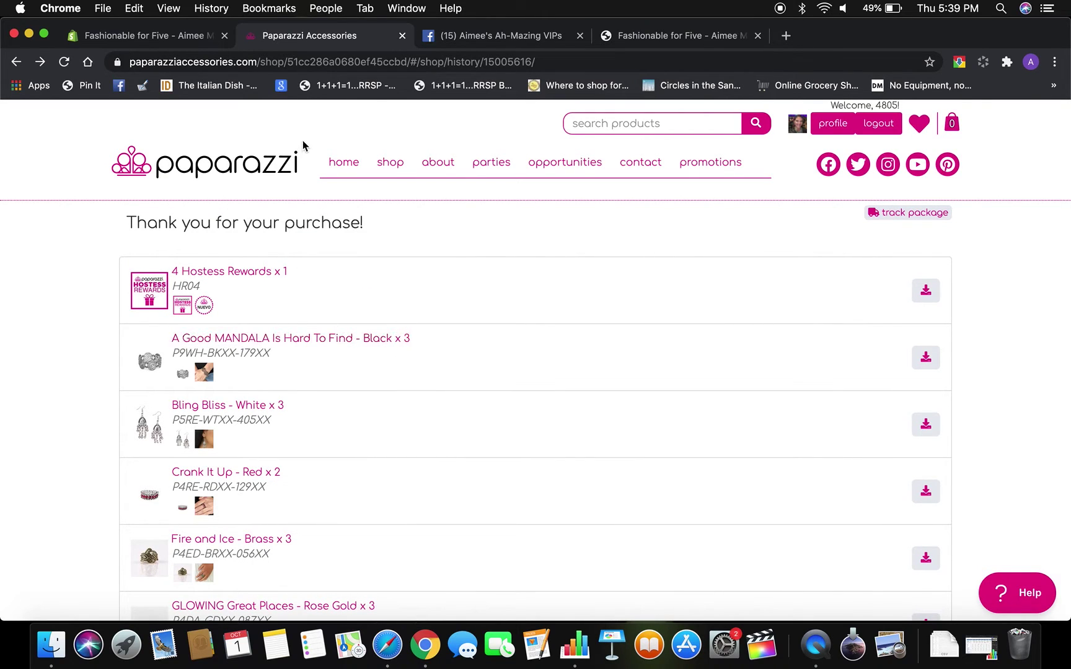
click(194, 36)
Set the bracelet's available inventory quantity to 3.
scroll(406, 507, down, 10)
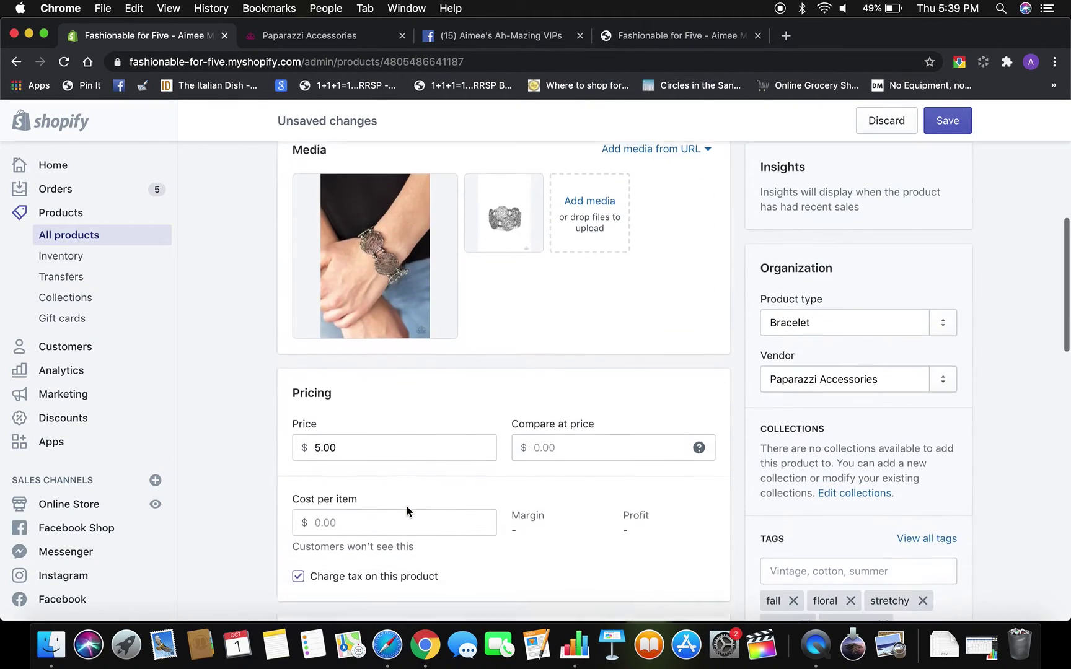
scroll(406, 506, down, 1)
click(407, 506)
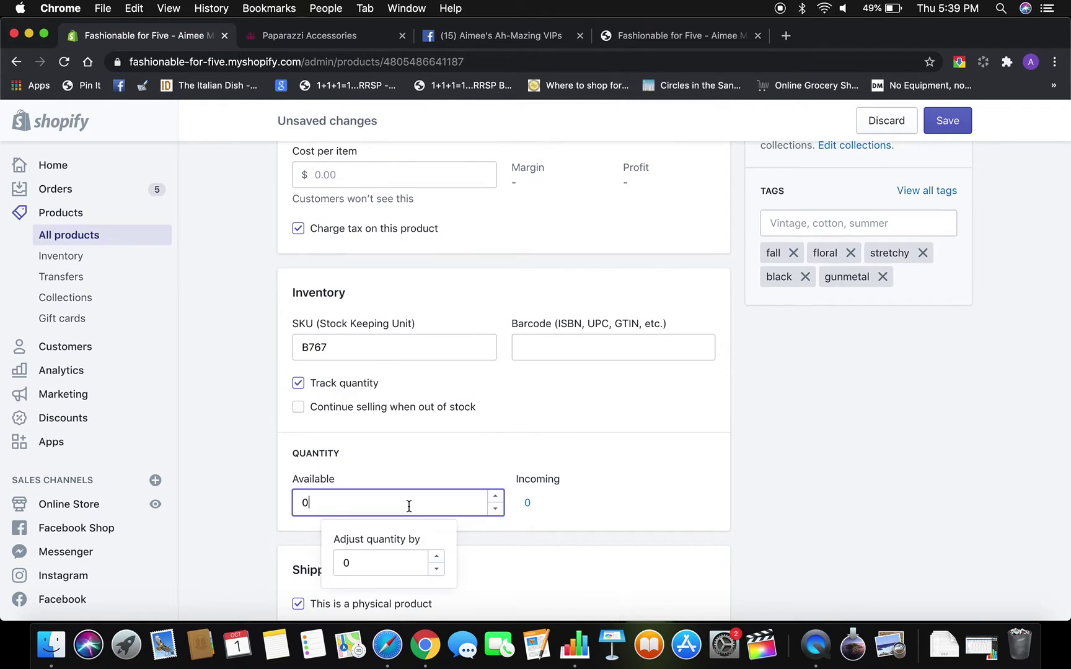
key(BackSpace)
text(3)
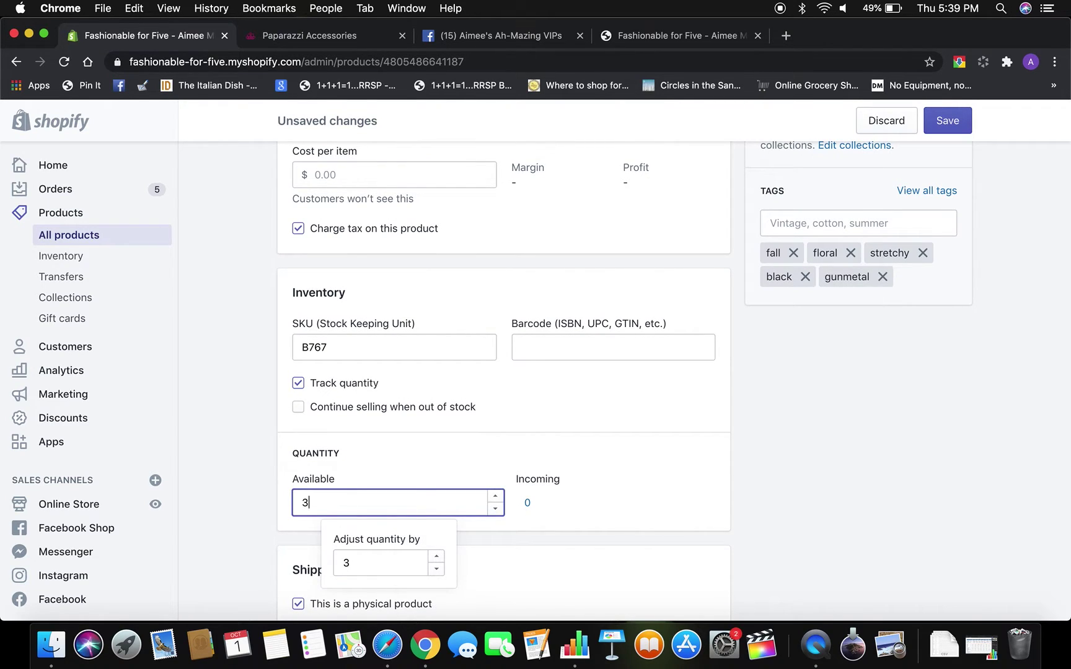
click(745, 493)
Scroll through the Shipping, Customs information and Variants sections to check them.
scroll(744, 494, down, 5)
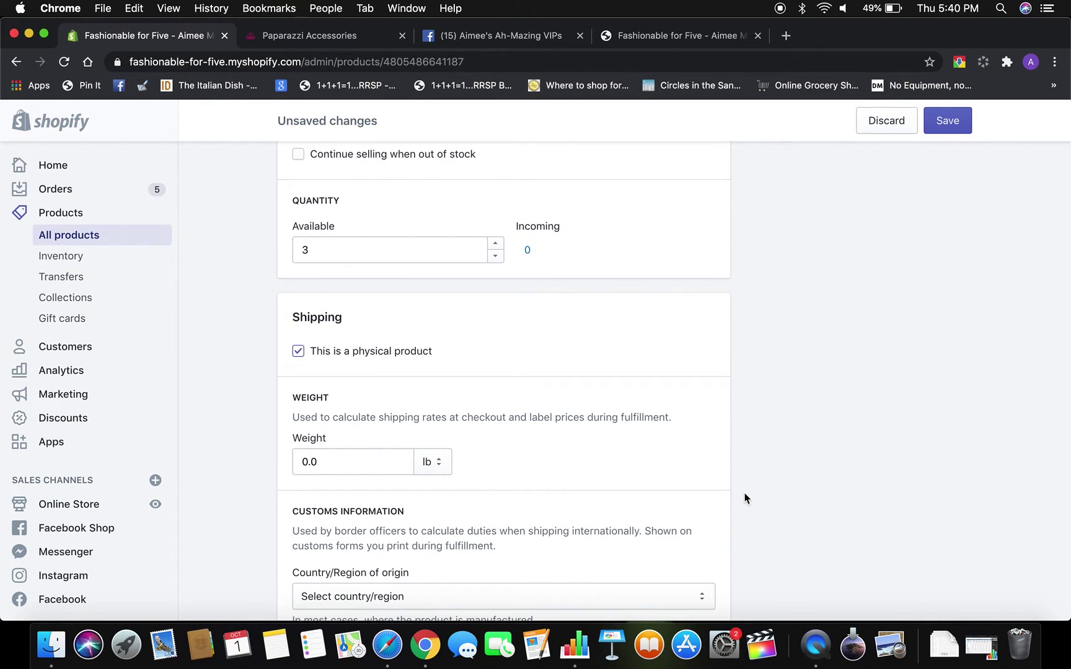
scroll(747, 489, down, 1)
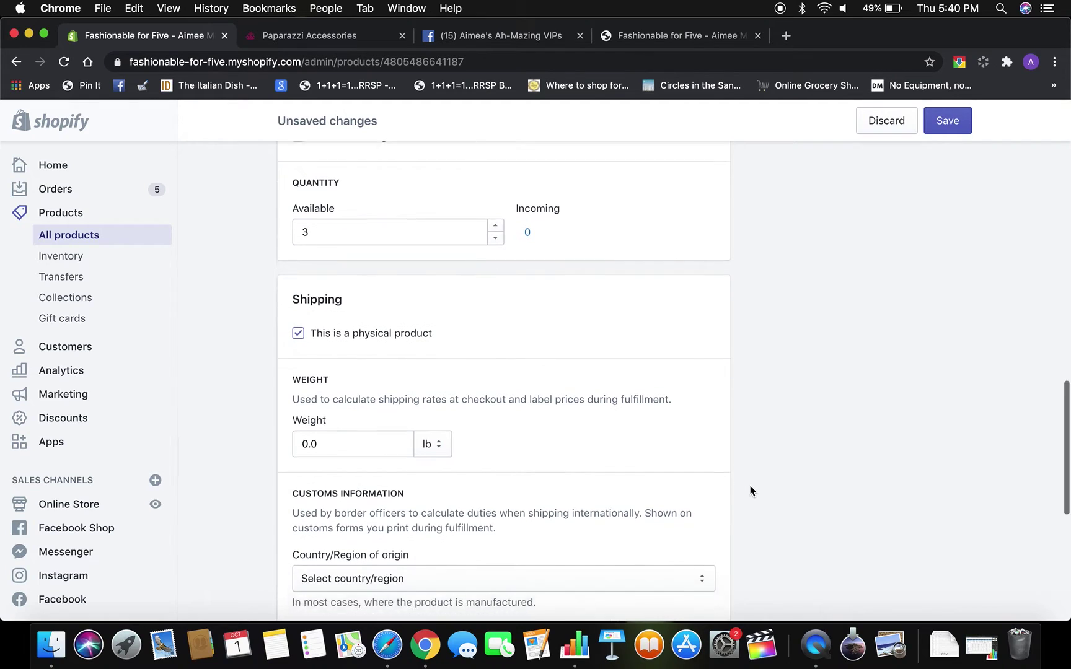
scroll(750, 486, down, 10)
scroll(750, 486, up, 5)
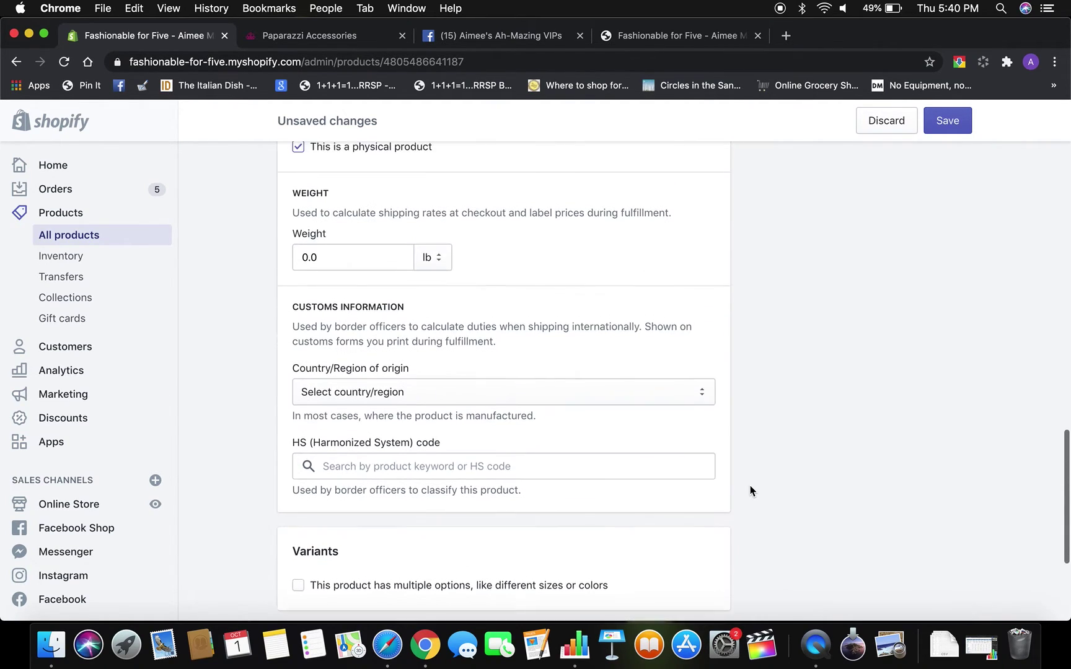
scroll(750, 490, up, 1)
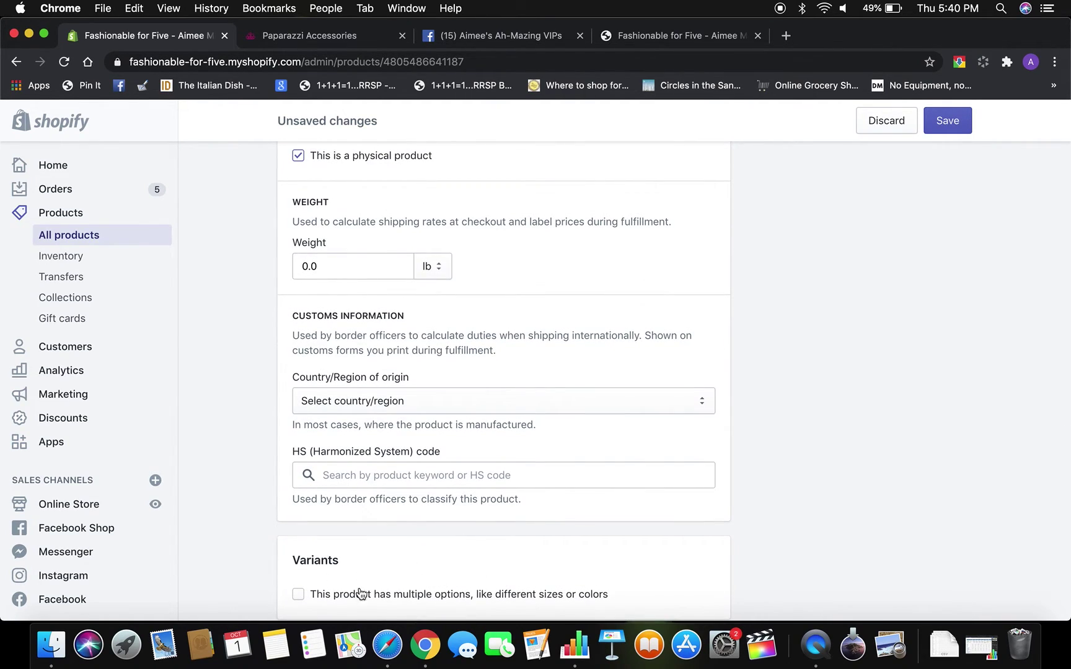
scroll(750, 427, up, 4)
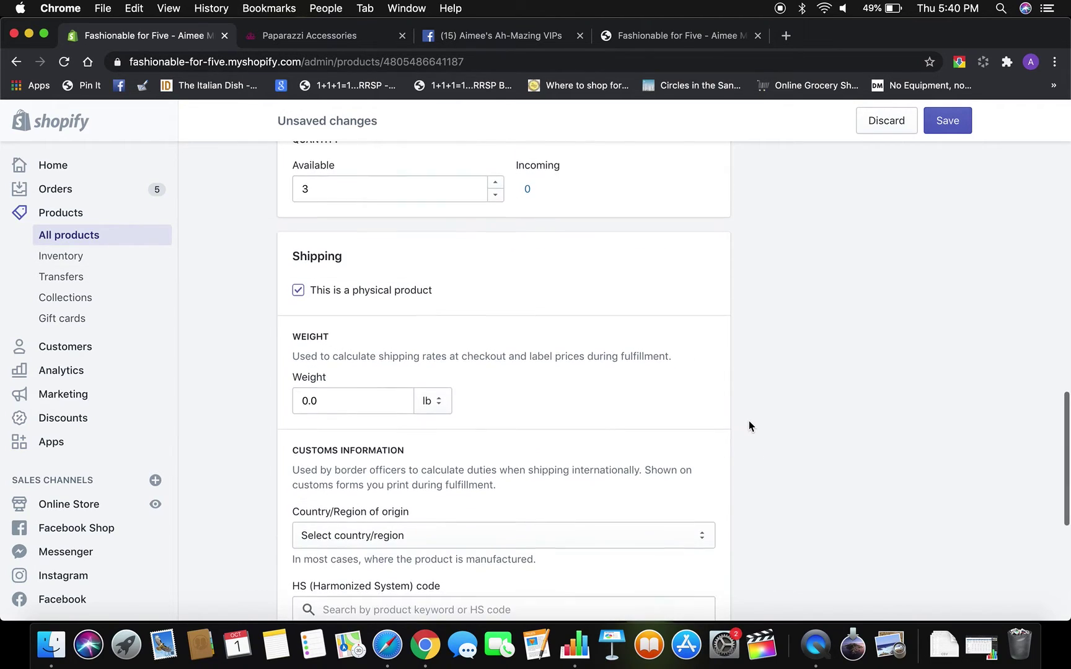
scroll(749, 422, up, 1)
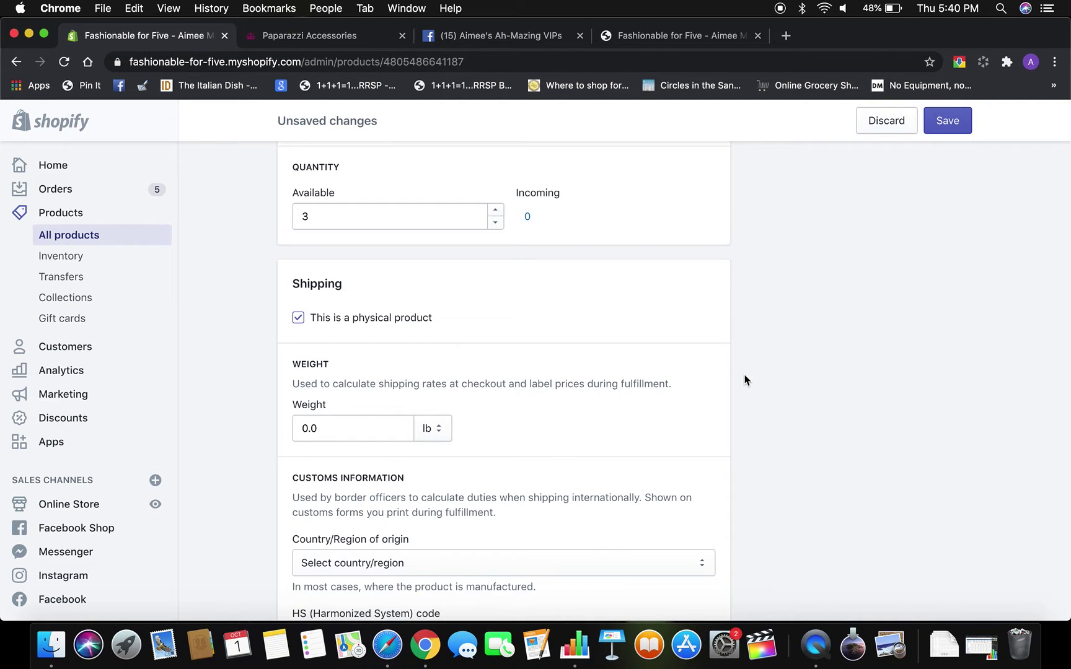
Save the A Good MANDALA Is Hard To Find - Black edits and go back to Products.
scroll(744, 379, up, 10)
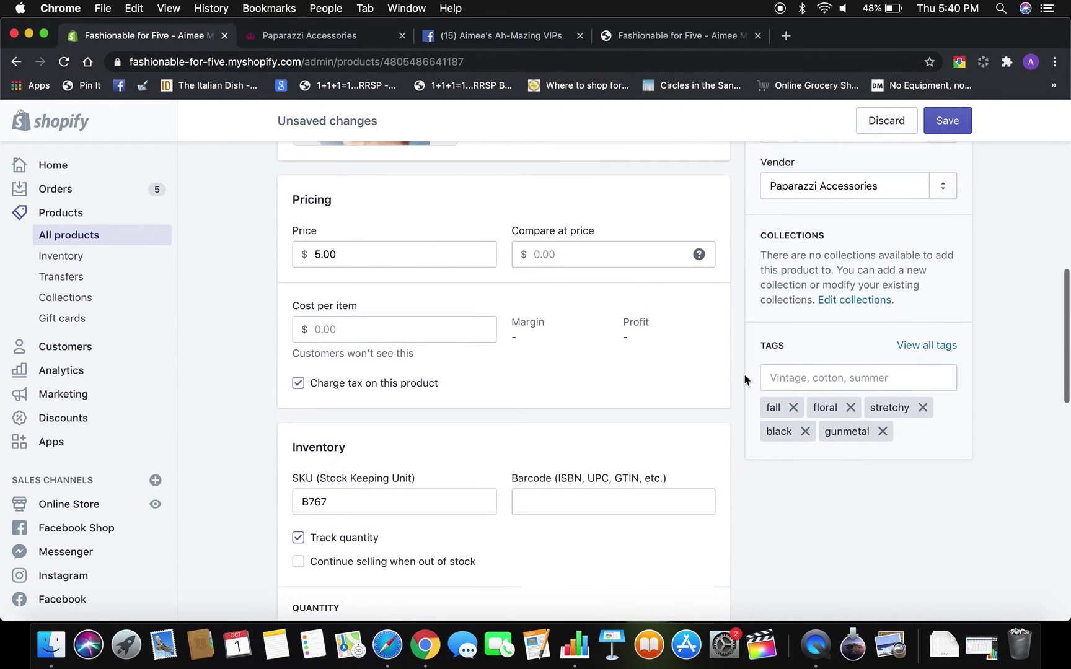
scroll(733, 374, up, 3)
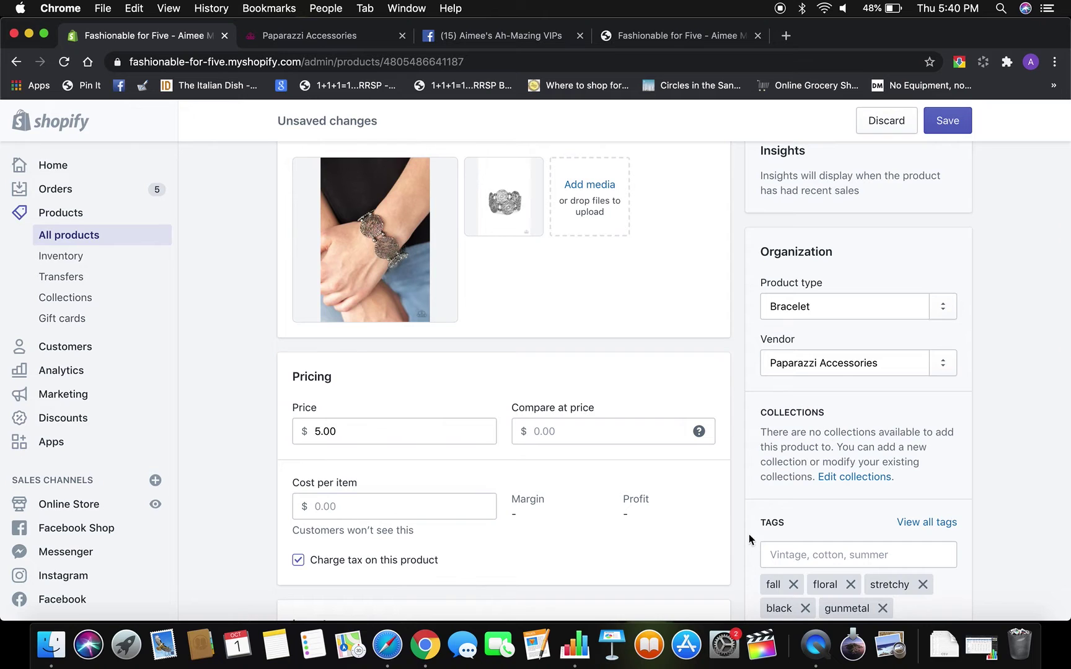
scroll(747, 545, down, 1)
scroll(744, 558, down, 3)
scroll(739, 433, up, 5)
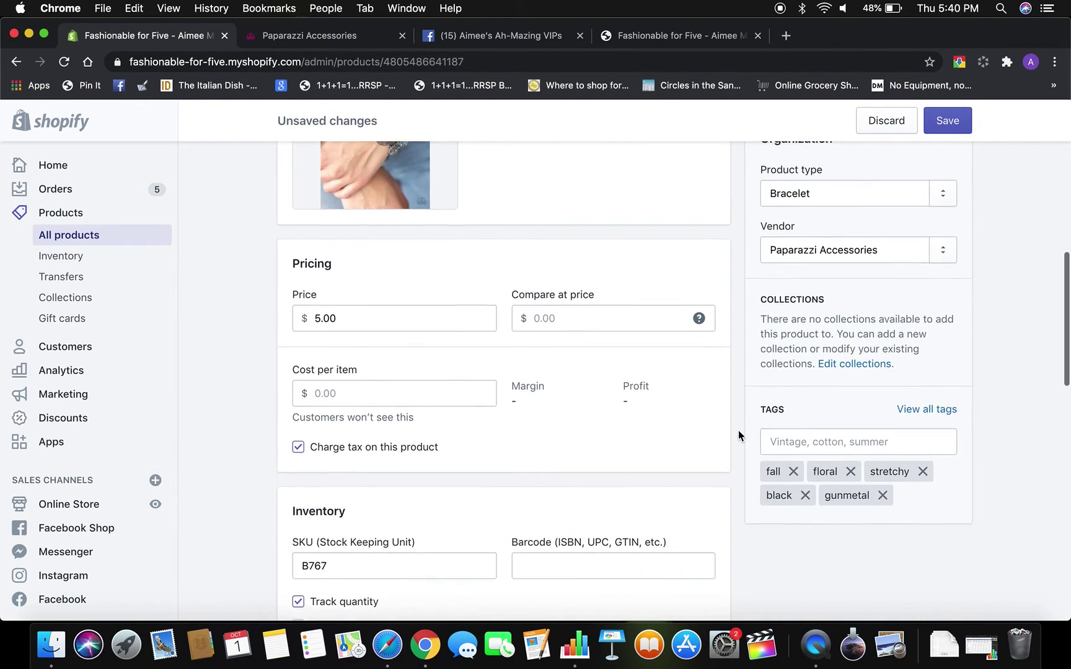
scroll(751, 368, up, 5)
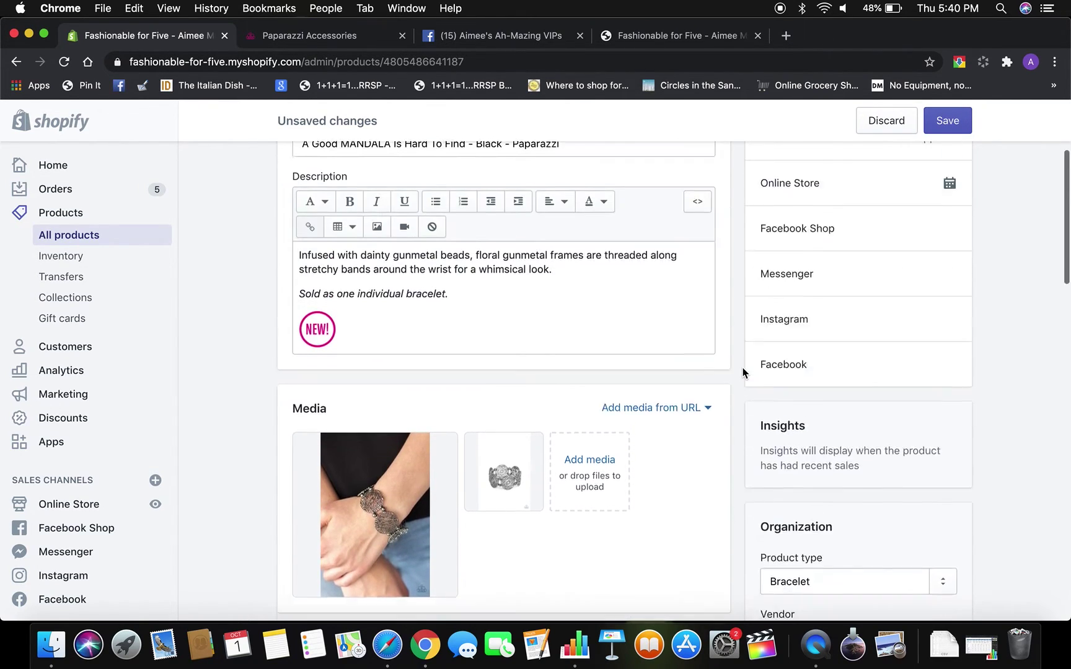
scroll(743, 372, up, 2)
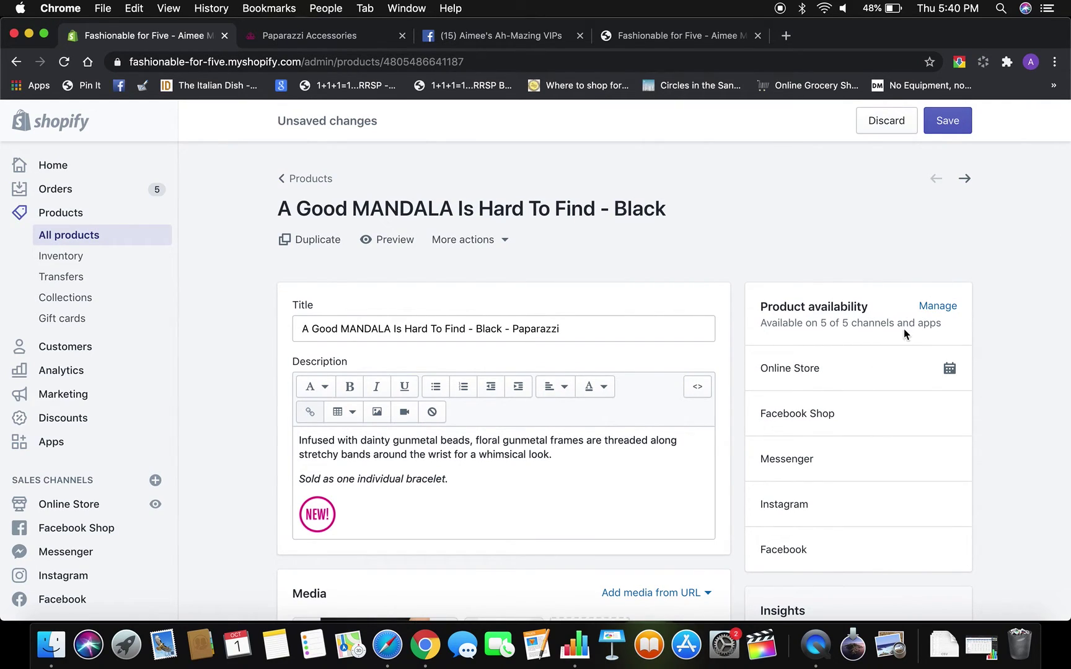
click(946, 127)
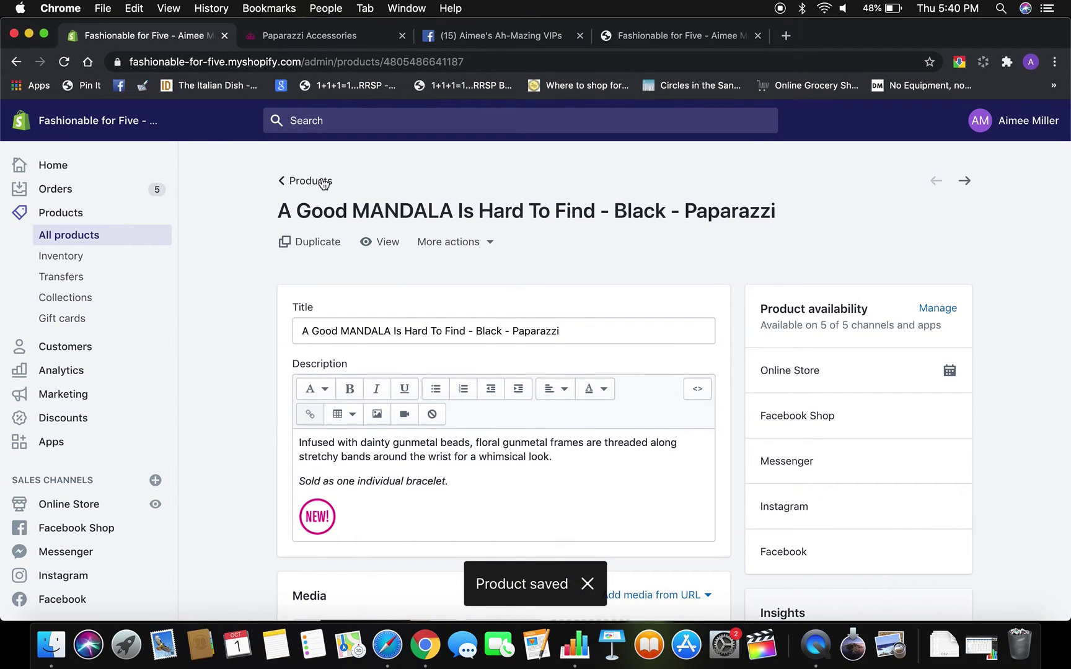
click(323, 182)
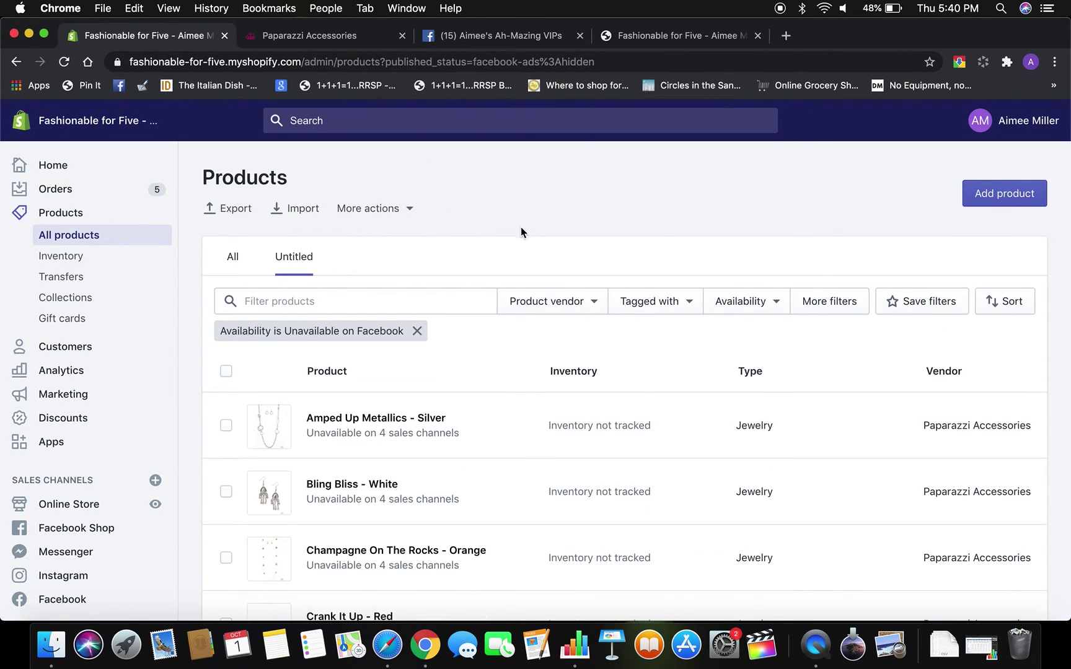
Scroll the products unavailable on Facebook, then switch to the VIP Facebook group.
scroll(478, 456, down, 3)
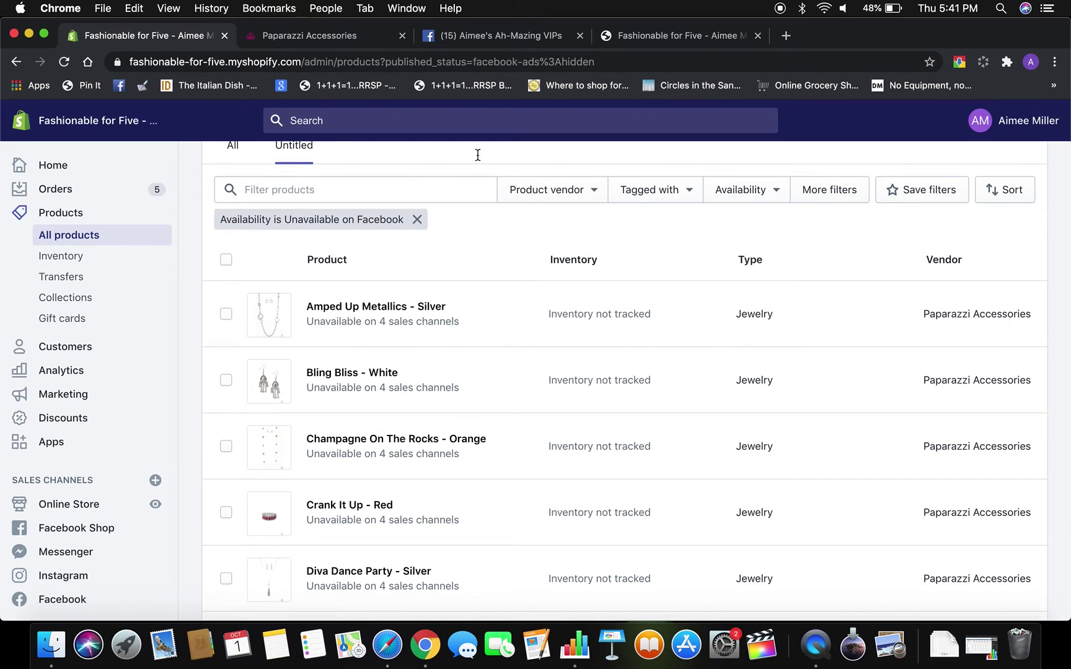
click(526, 38)
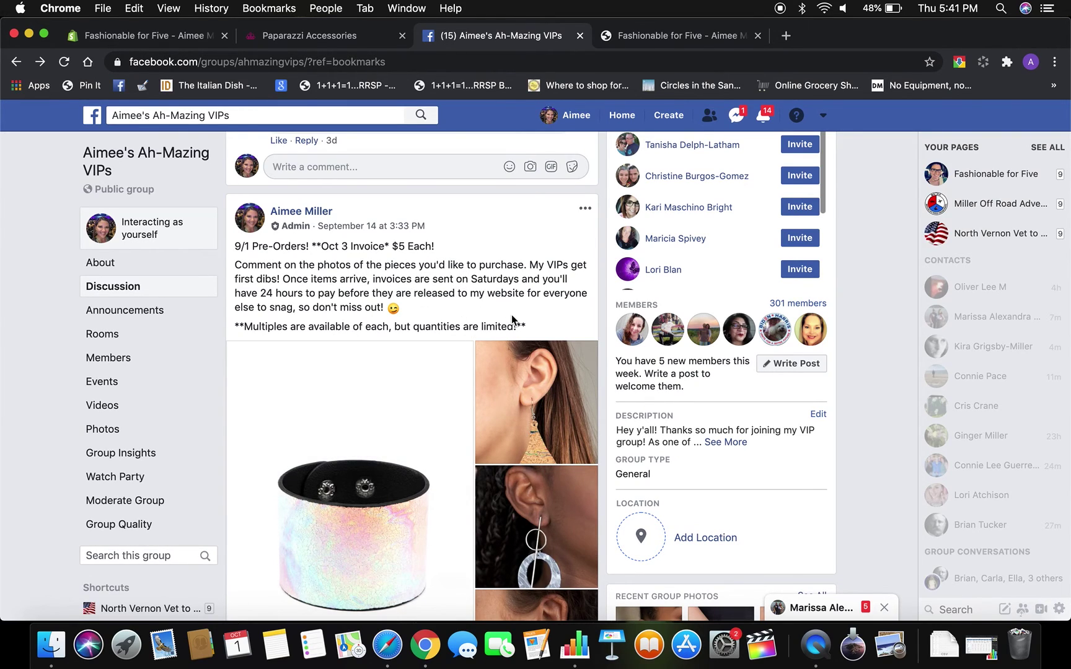
scroll(590, 266, up, 8)
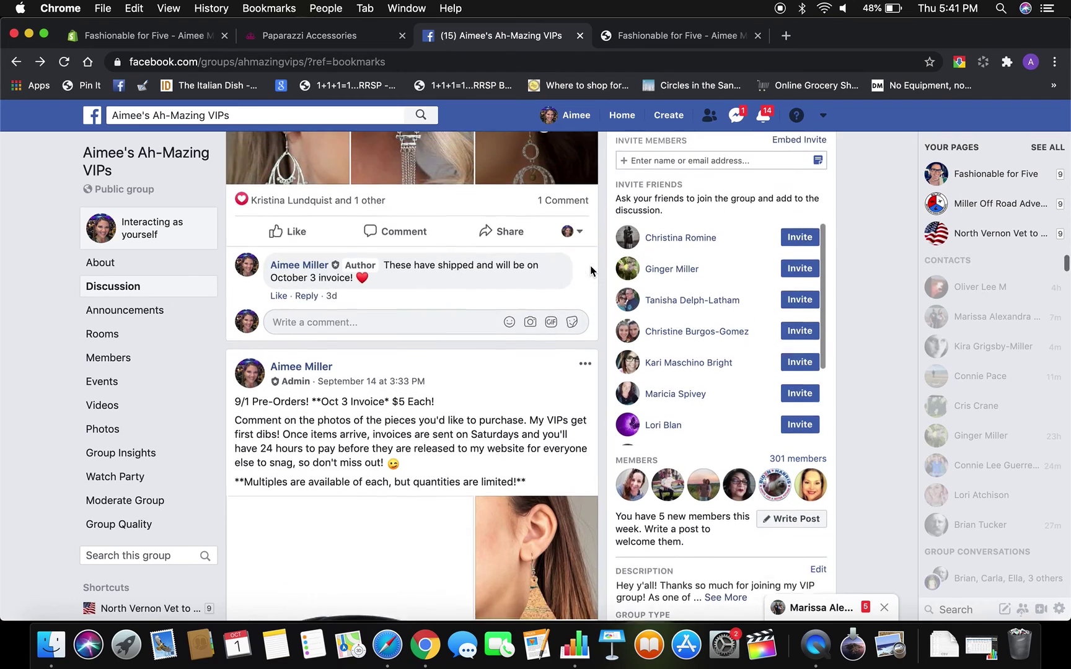
scroll(590, 268, up, 10)
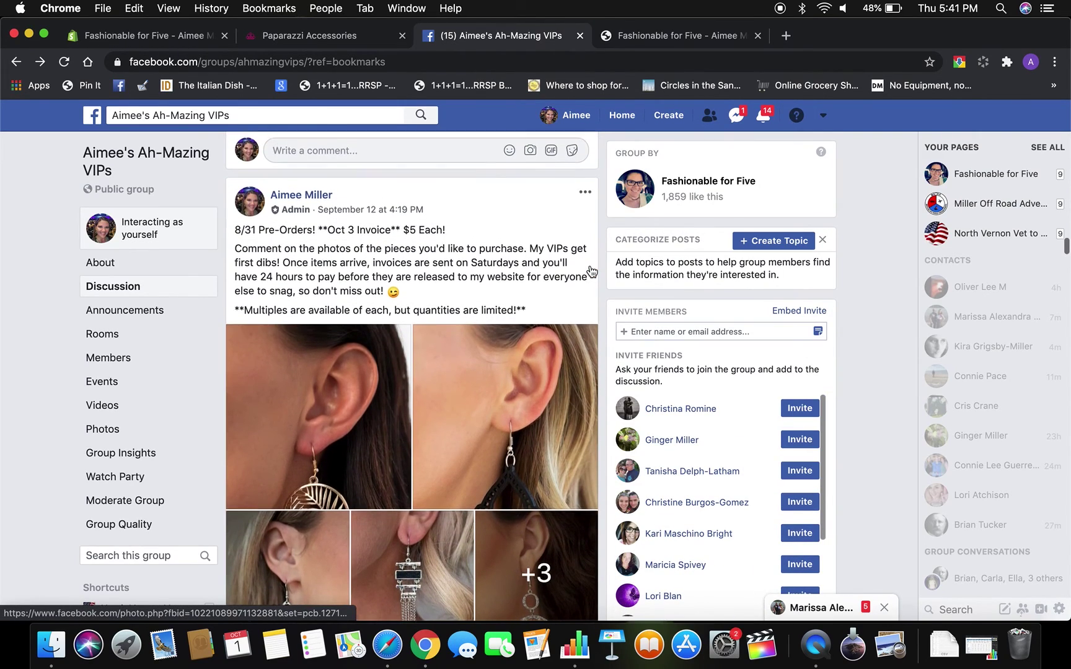
scroll(590, 266, up, 10)
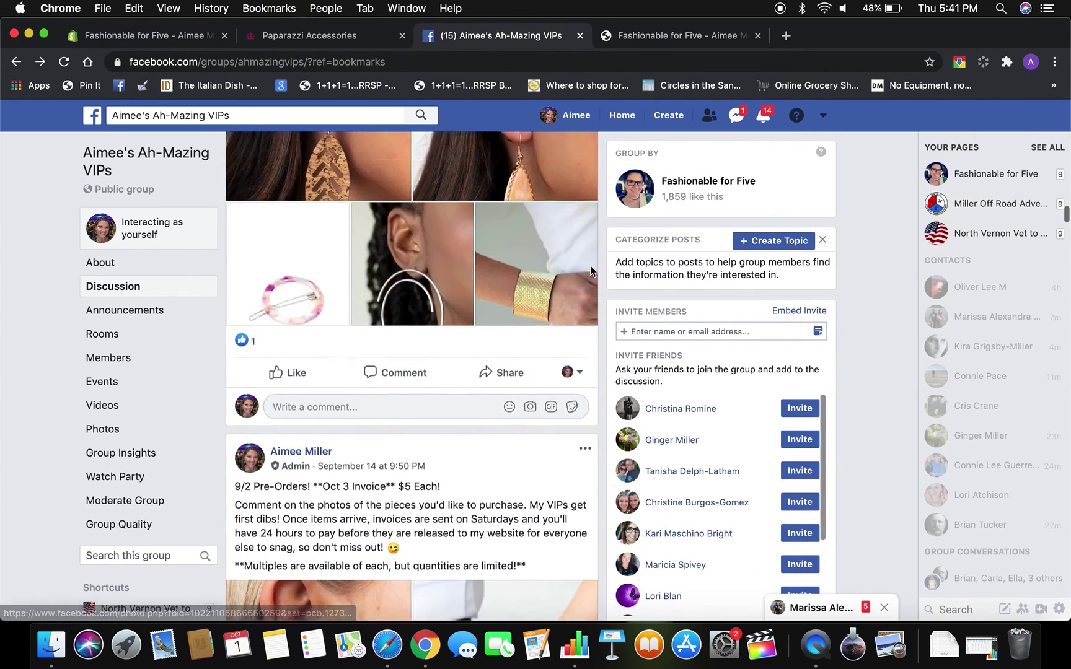
scroll(592, 271, down, 12)
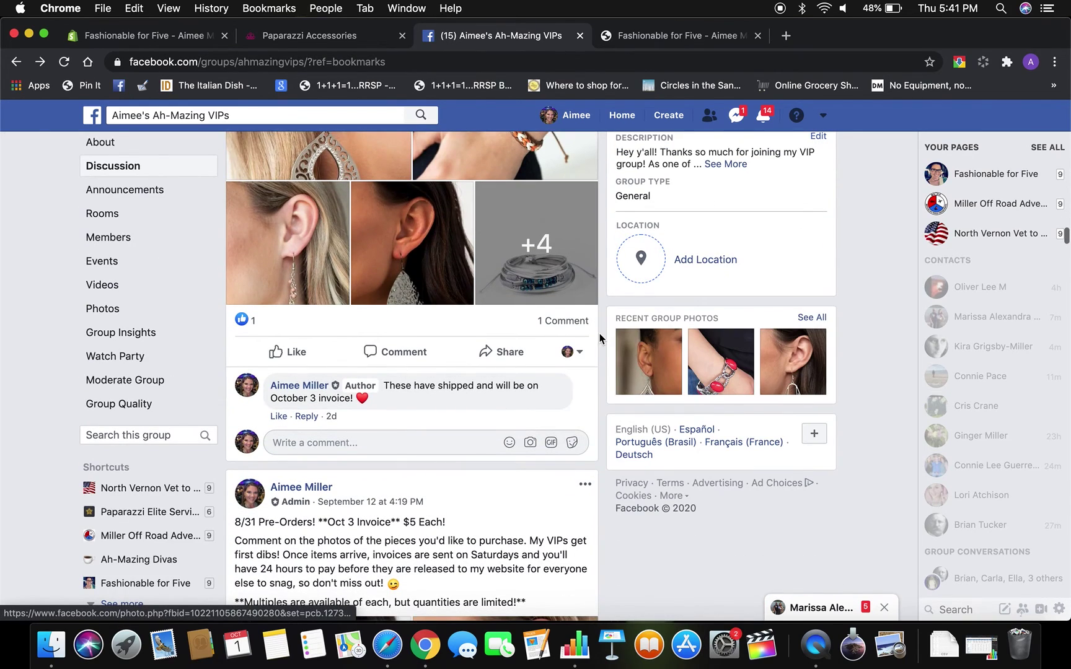
scroll(605, 366, down, 12)
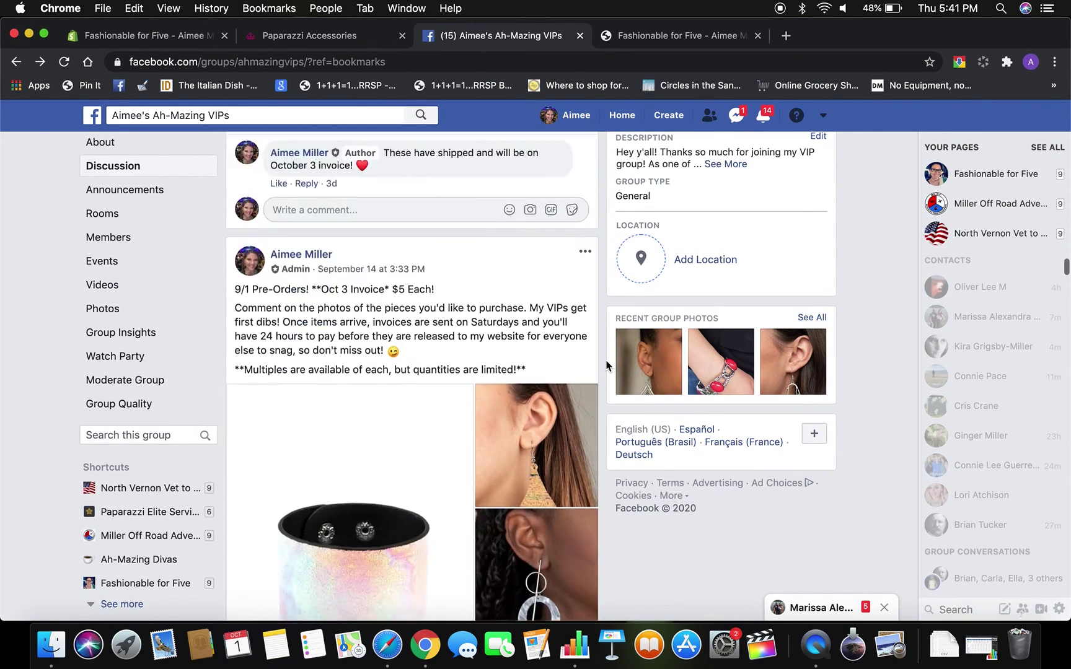
scroll(606, 365, down, 5)
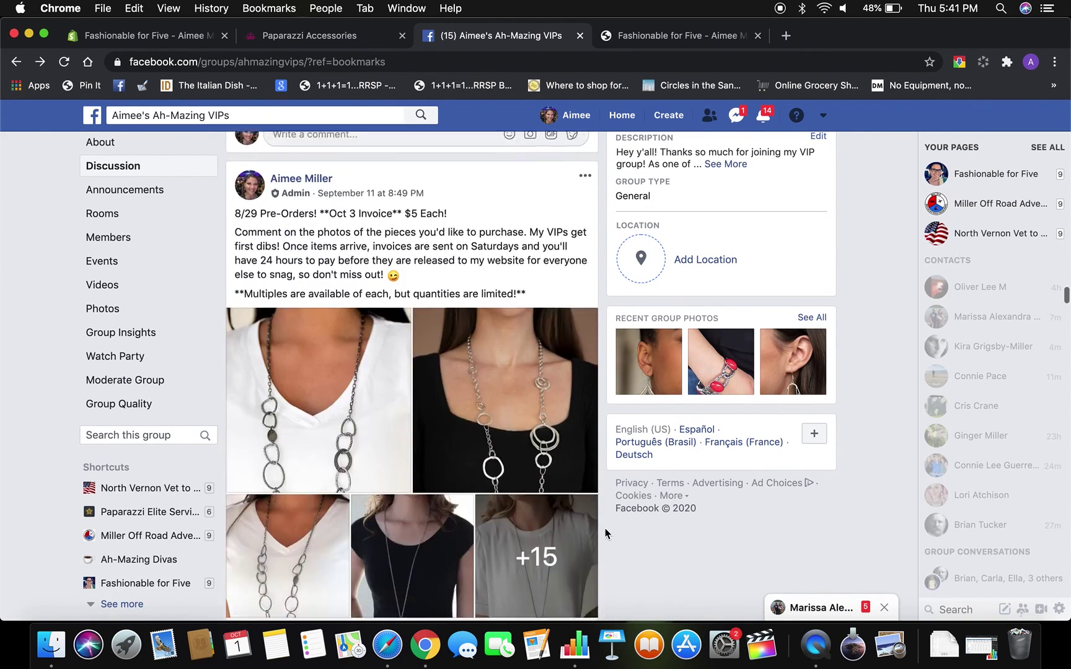
click(373, 435)
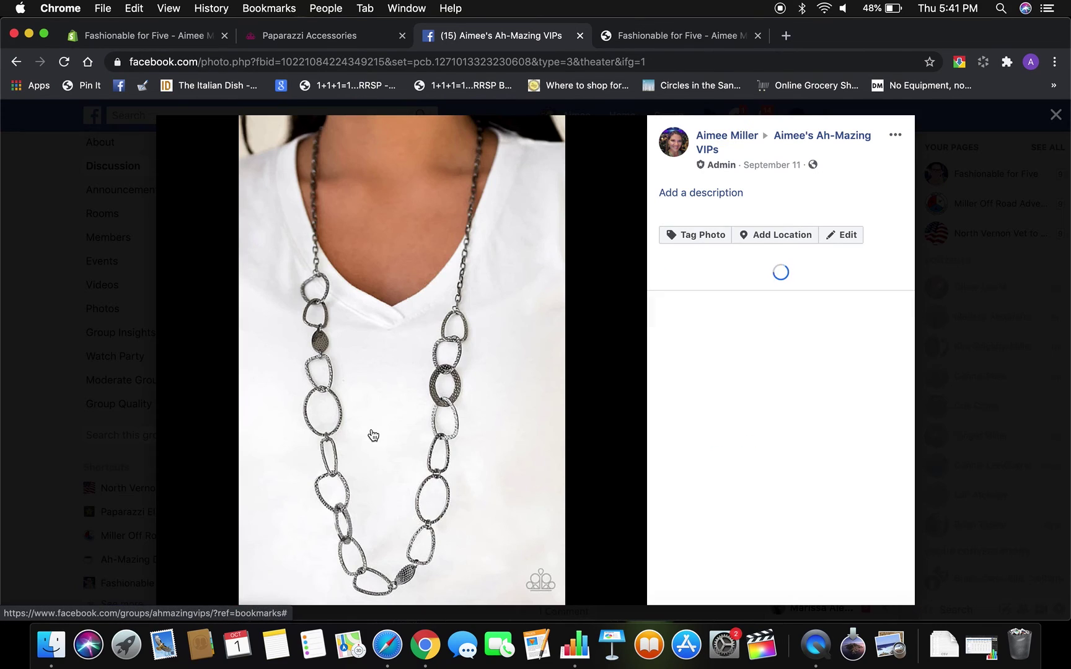
click(373, 436)
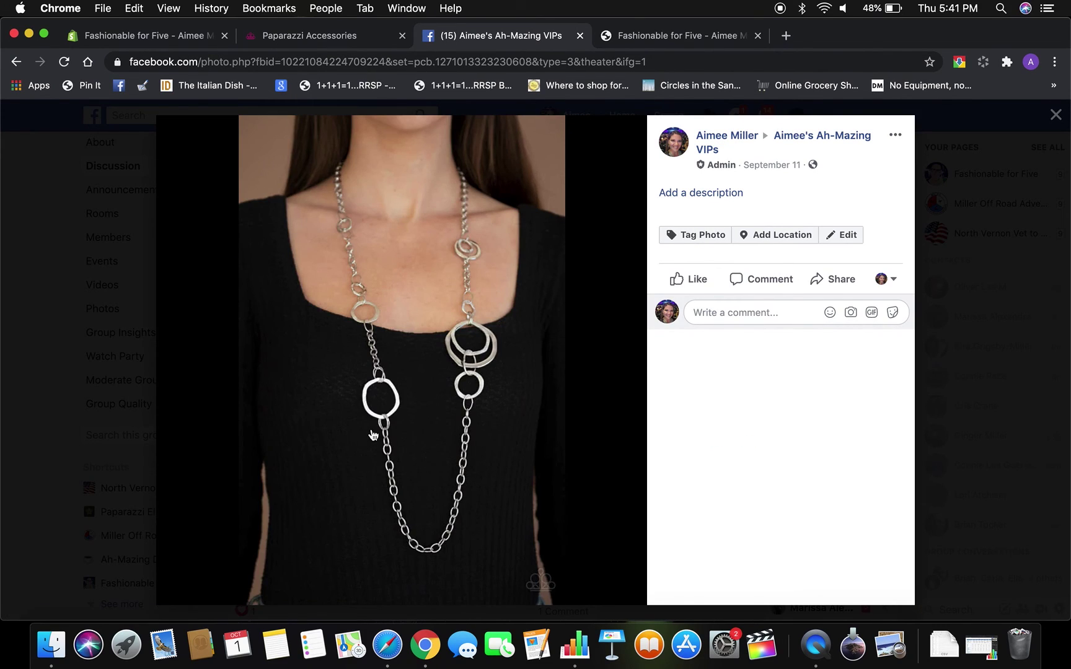
click(373, 435)
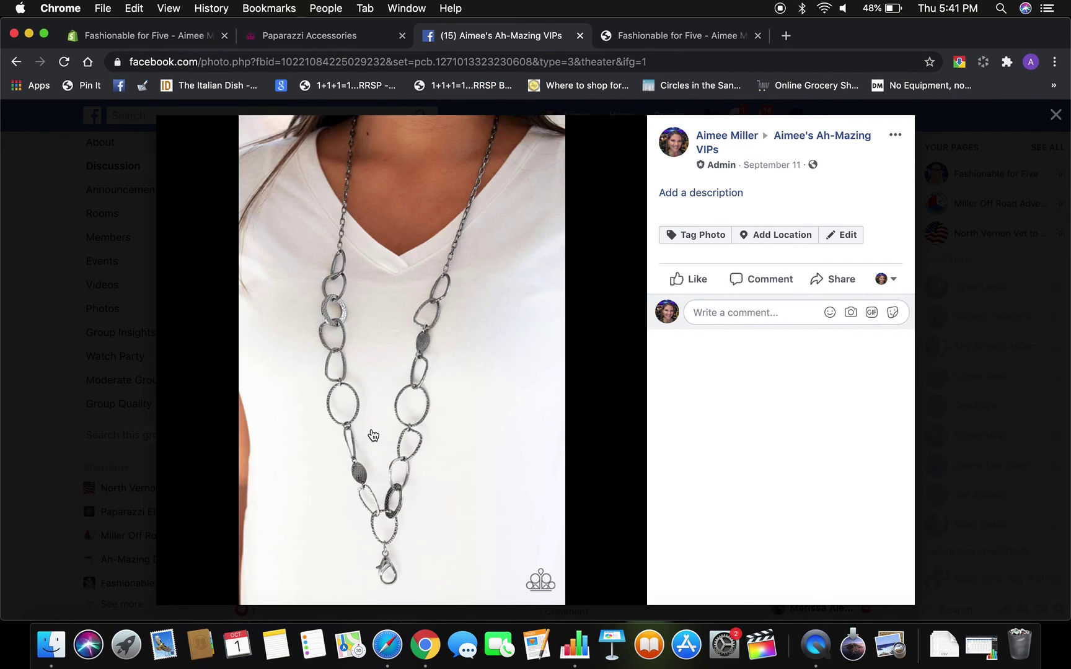
click(42, 396)
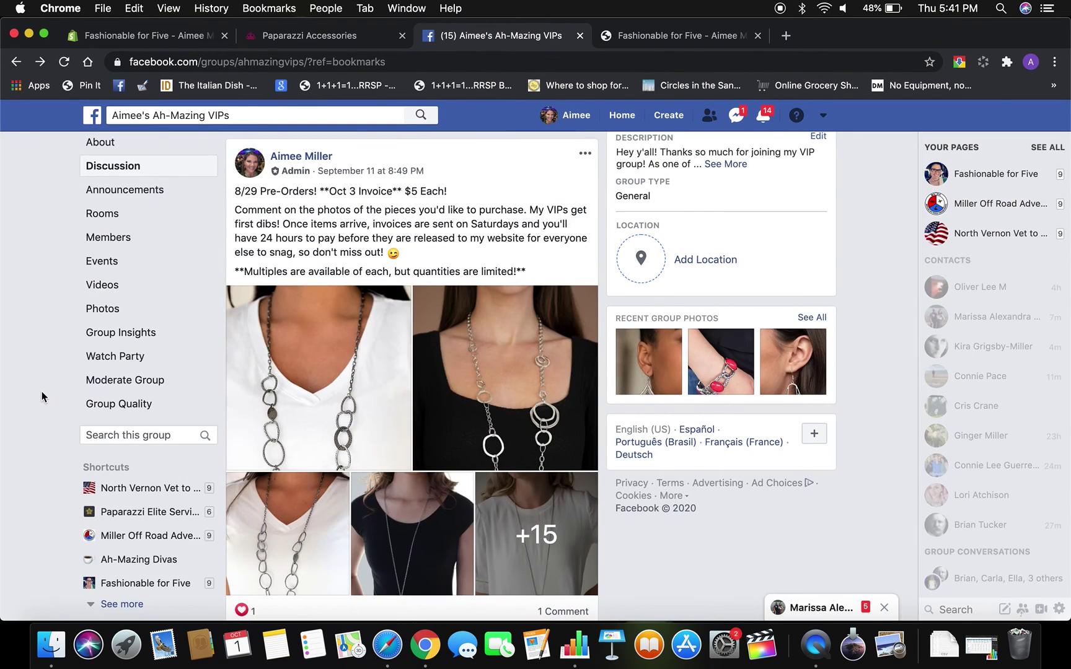
click(164, 36)
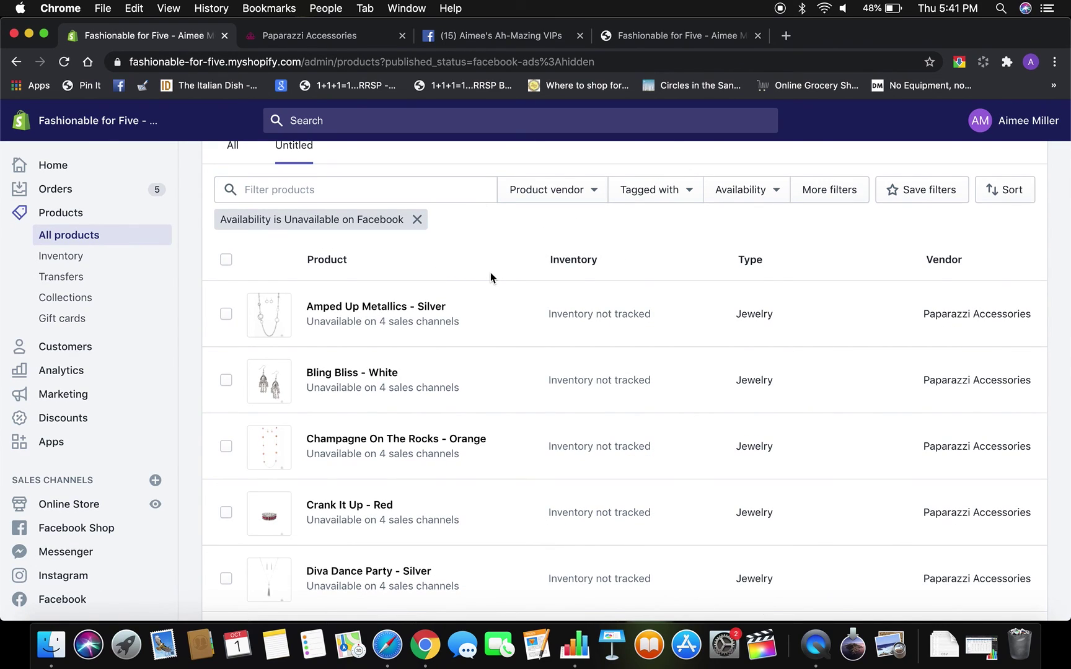